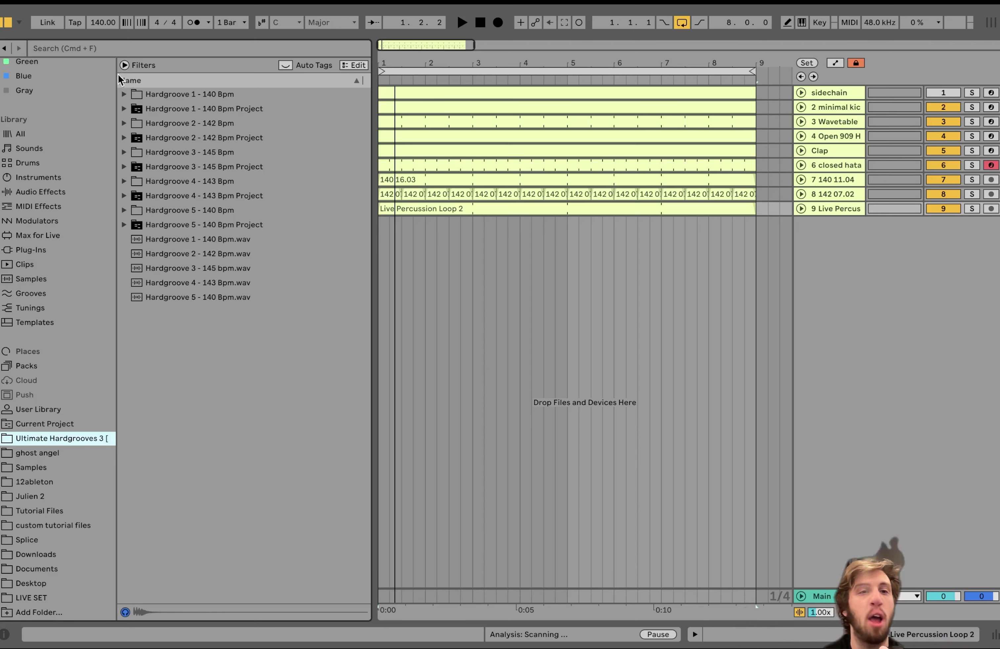
# Look inside the Hardgroove 1 - 140 Bpm folder and its project folder in the browser, leaving both collapsed.
pyautogui.click(123, 94)
pyautogui.click(123, 94)
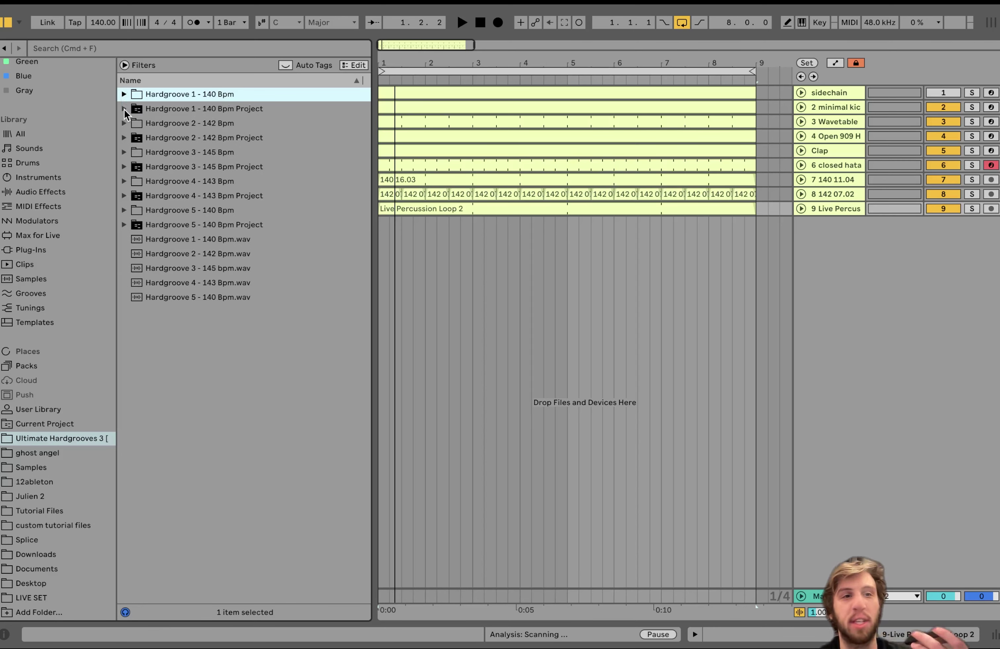
pyautogui.click(124, 109)
pyautogui.click(124, 110)
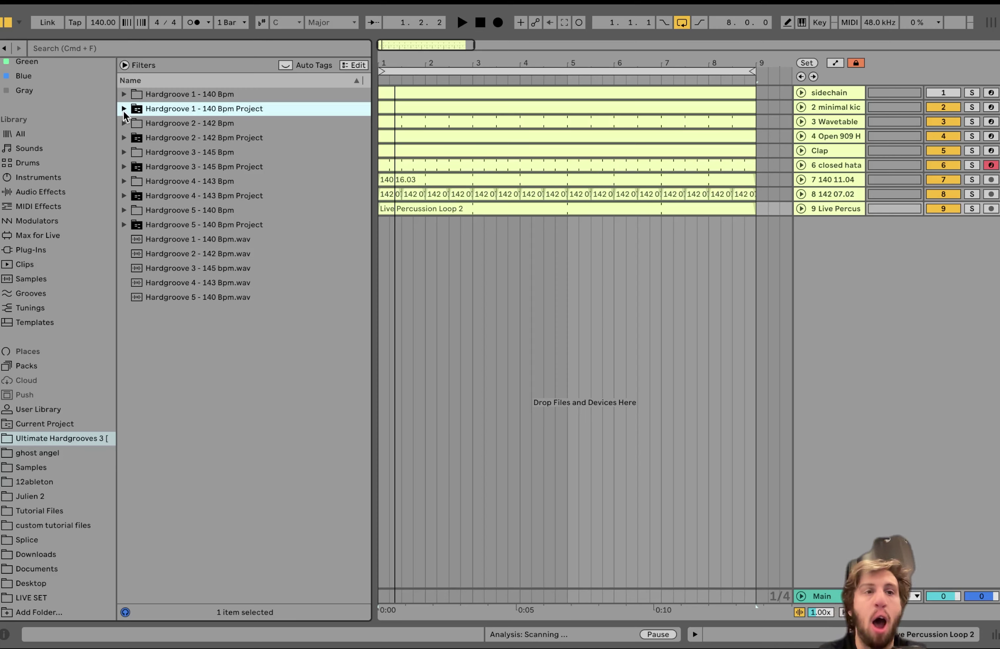
# Solo the minimal kick and Wavetable tracks together, play them briefly, and unfold both in the arrangement.
pyautogui.click(826, 107)
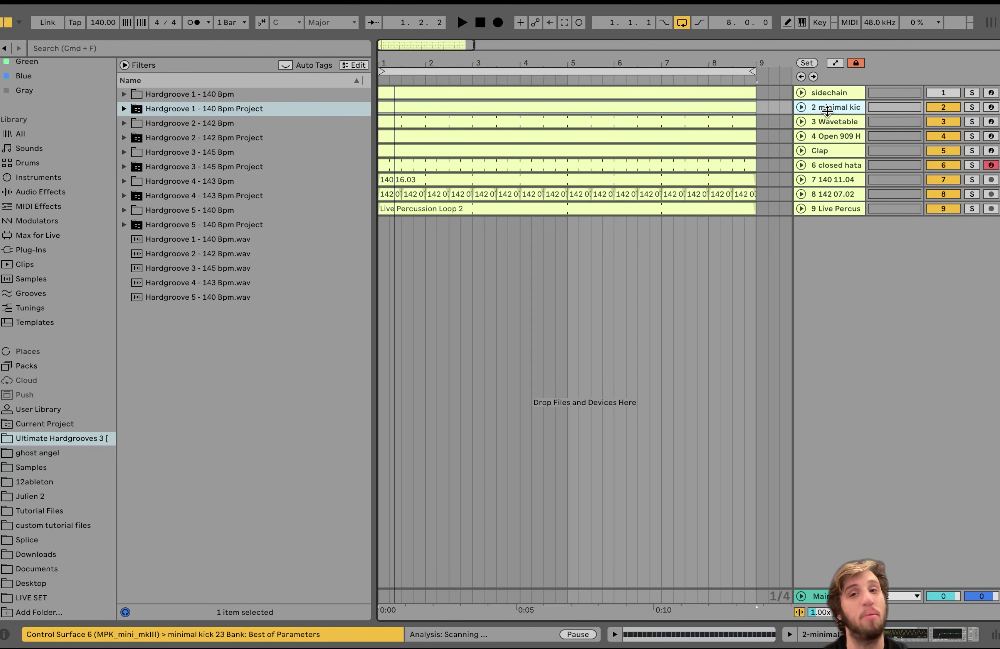
pyautogui.keyDown('shift'); pyautogui.click(826, 116); pyautogui.keyUp('shift')
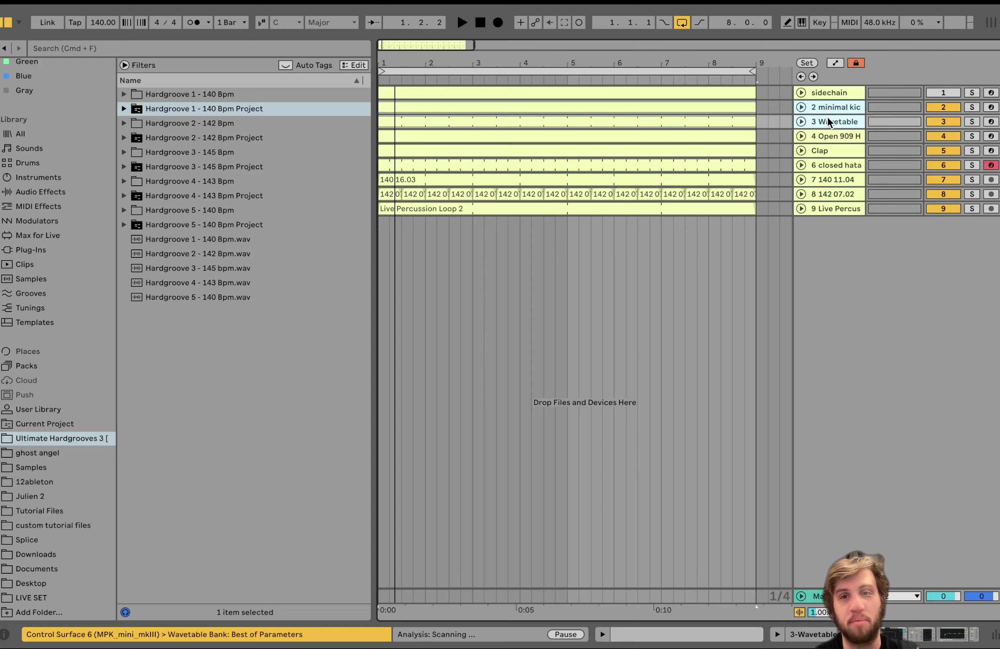
pyautogui.click(970, 107)
pyautogui.press('space')
pyautogui.click(802, 120)
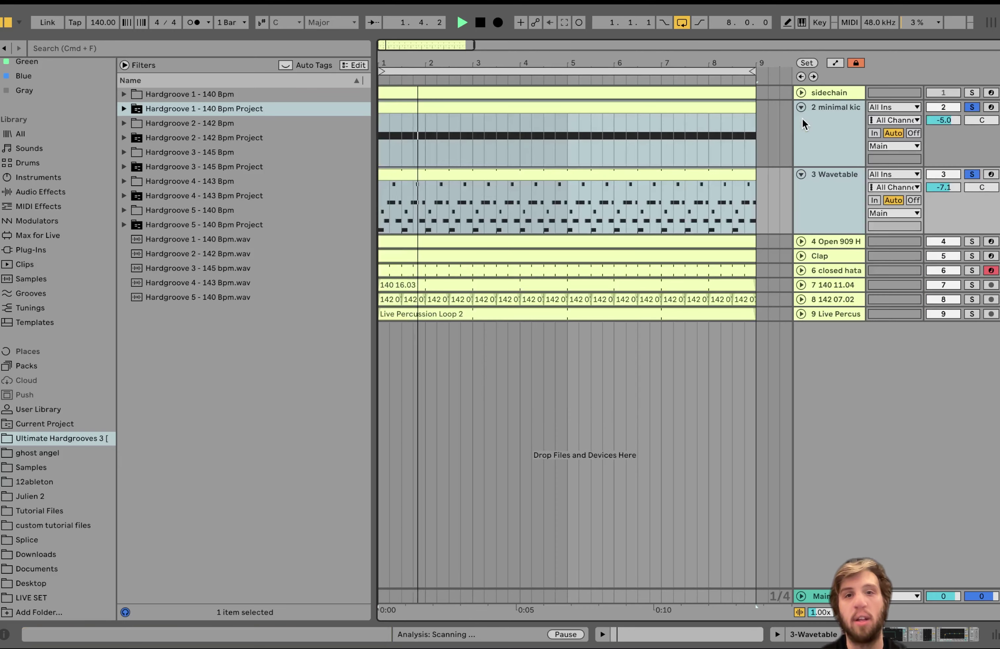
pyautogui.press('space')
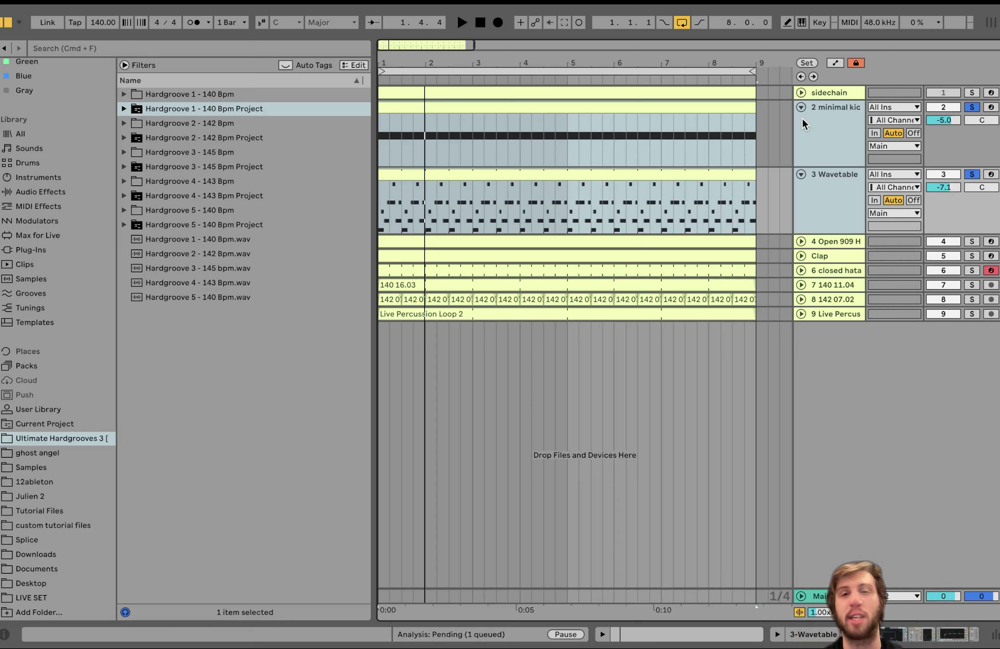
# Turn off solo on the kick and Wavetable tracks and play the full loop briefly.
pyautogui.click(970, 173)
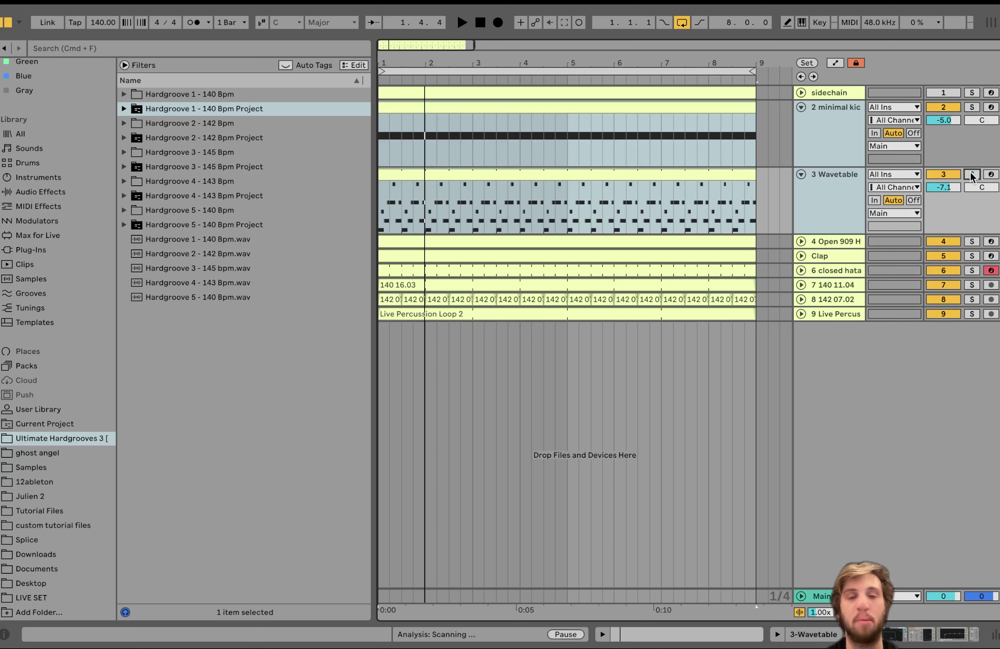
pyautogui.press('space')
pyautogui.click(841, 152)
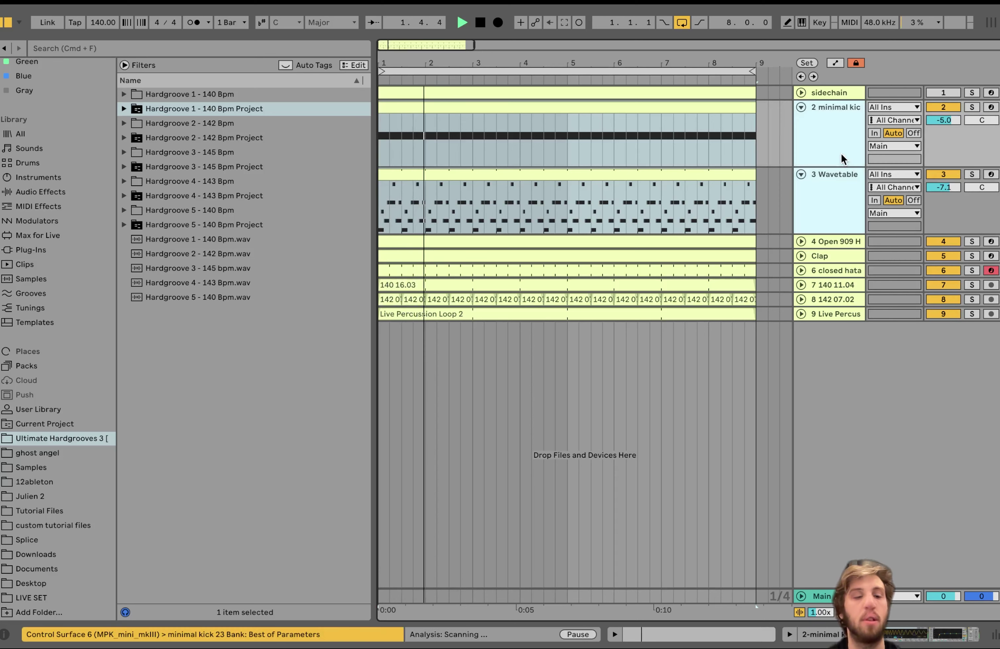
pyautogui.press('space')
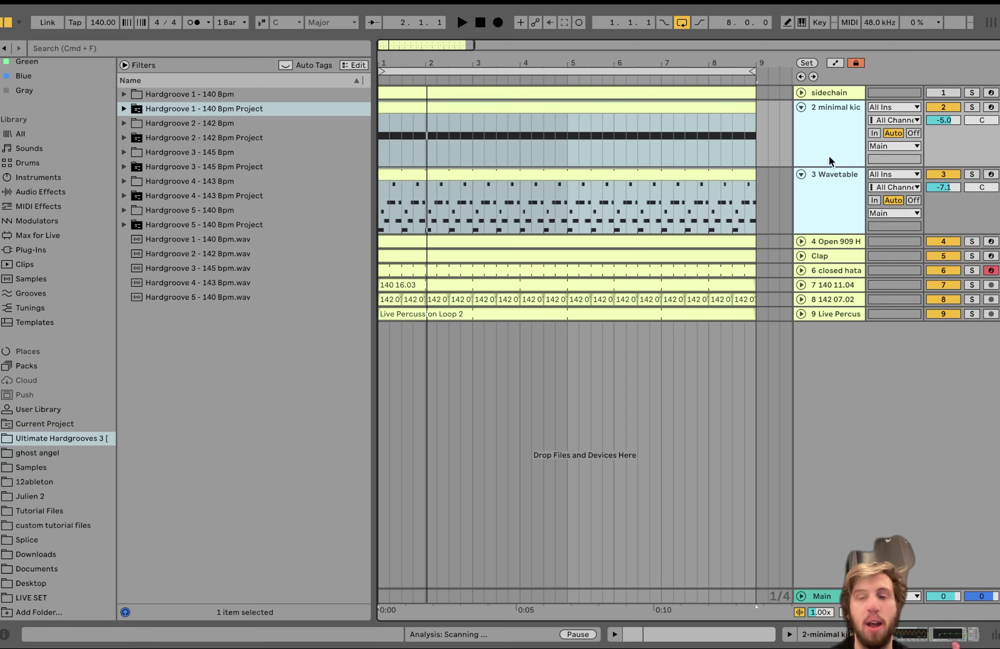
# Show the minimal kick track's devices, solo it for a short listen, and examine its sample waveform and effects chain.
pyautogui.doubleClick(843, 132)
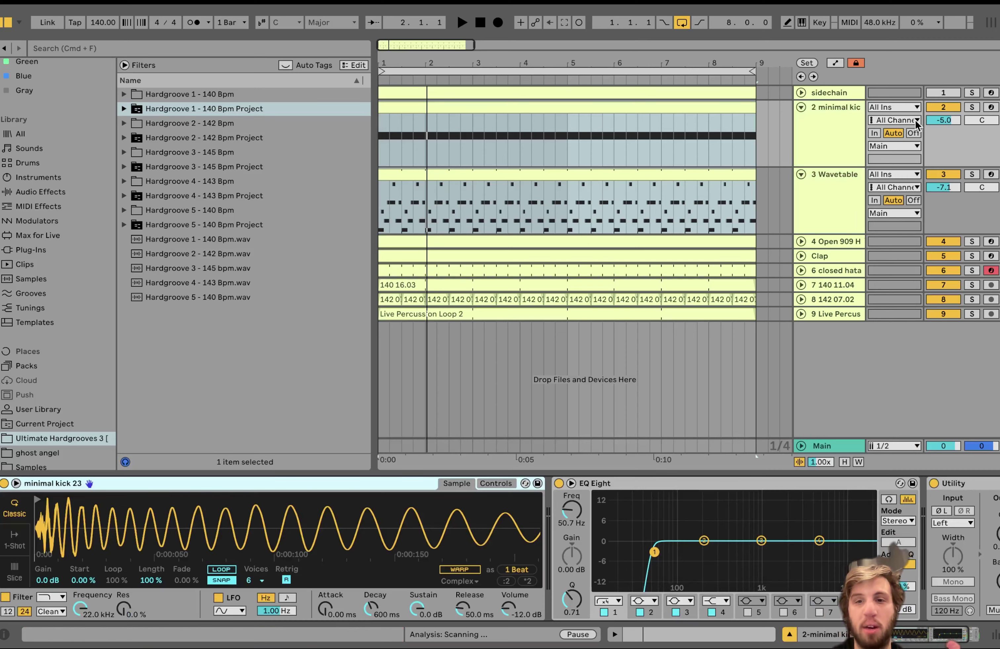
pyautogui.click(972, 107)
pyautogui.press('space')
pyautogui.press('space')
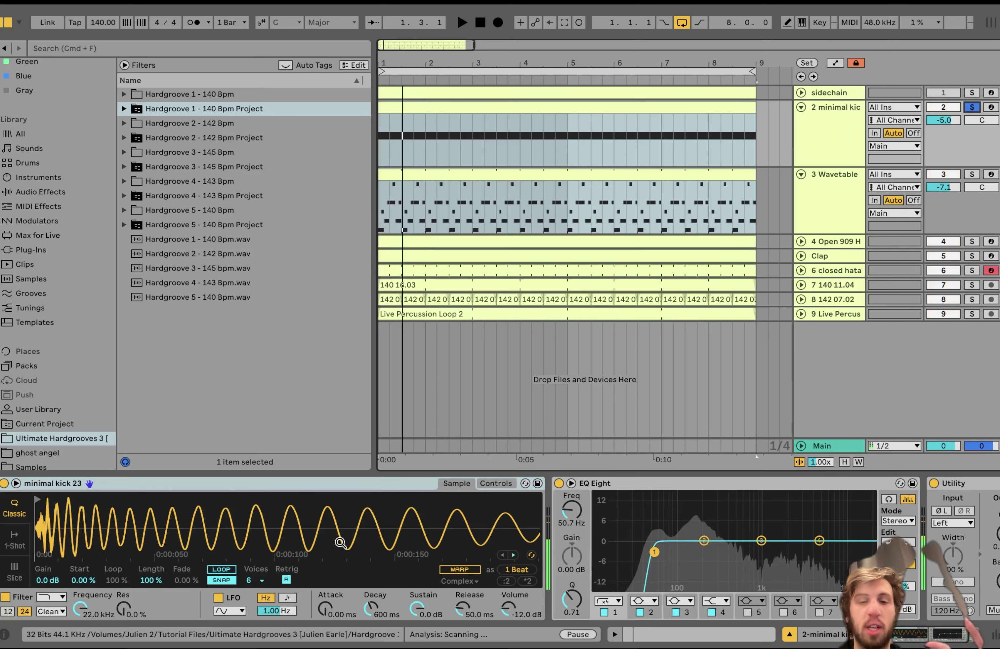
pyautogui.hscroll(15, 342, 545)
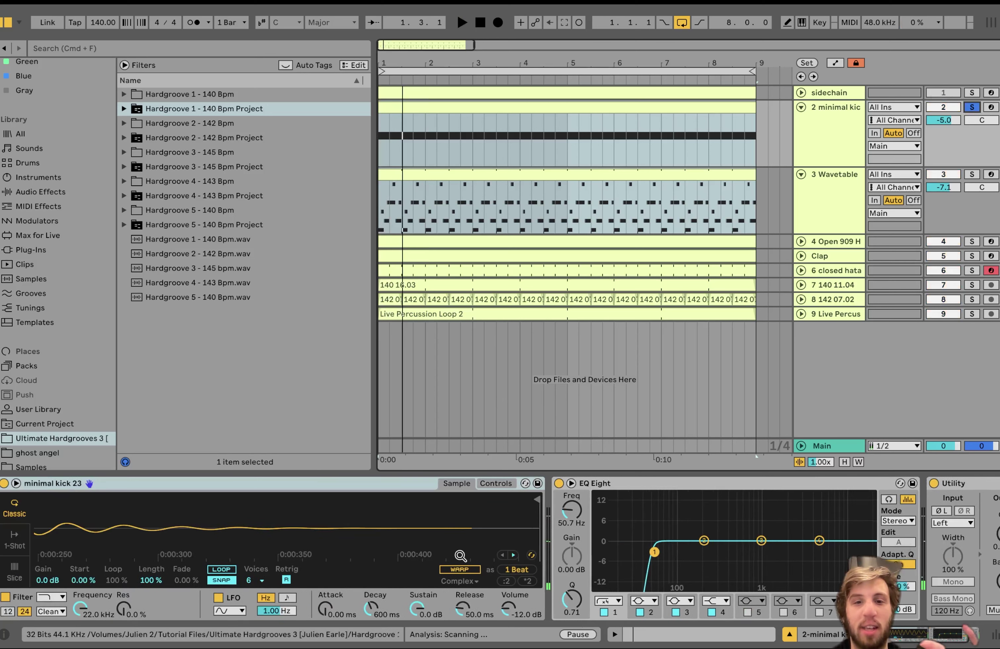
pyautogui.hscroll(-10, 462, 560)
pyautogui.hscroll(5, 710, 590)
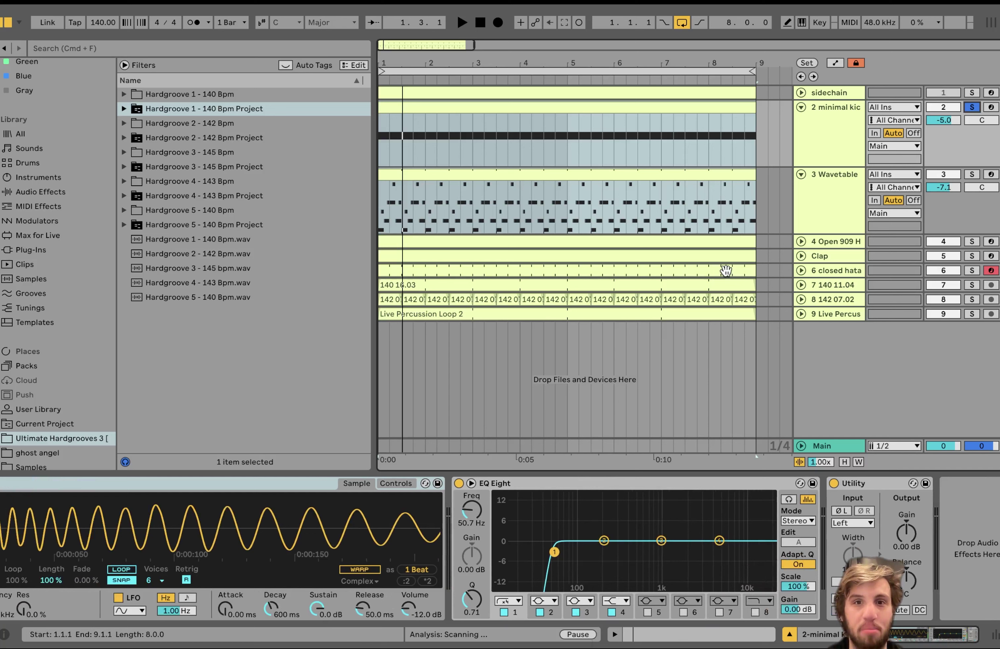
# Solo the Wavetable track and listen to its bass line with its devices shown.
pyautogui.click(972, 174)
pyautogui.press('space')
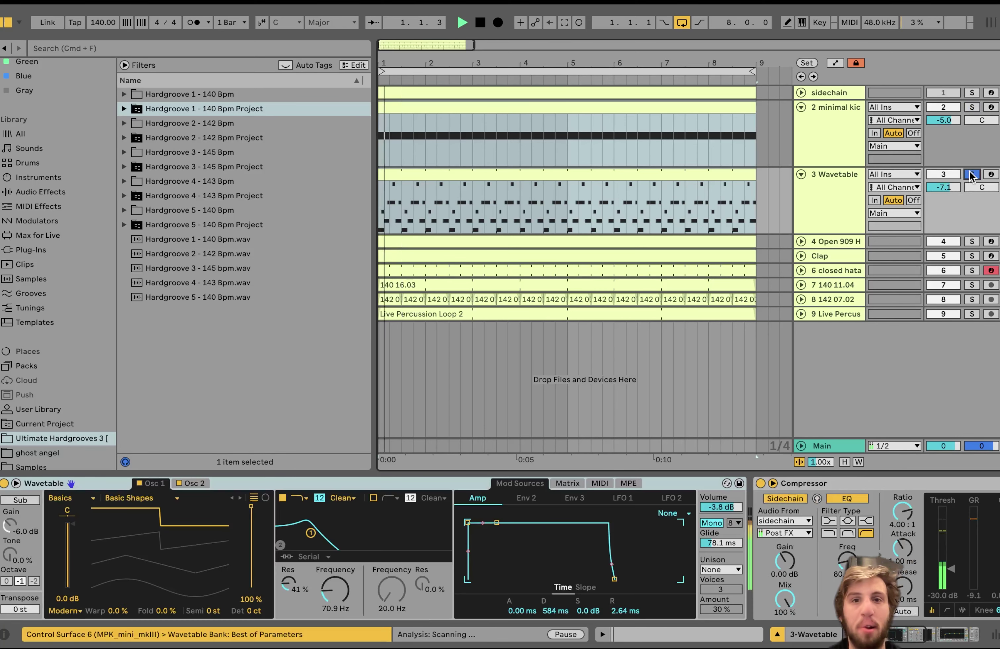
pyautogui.click(679, 173)
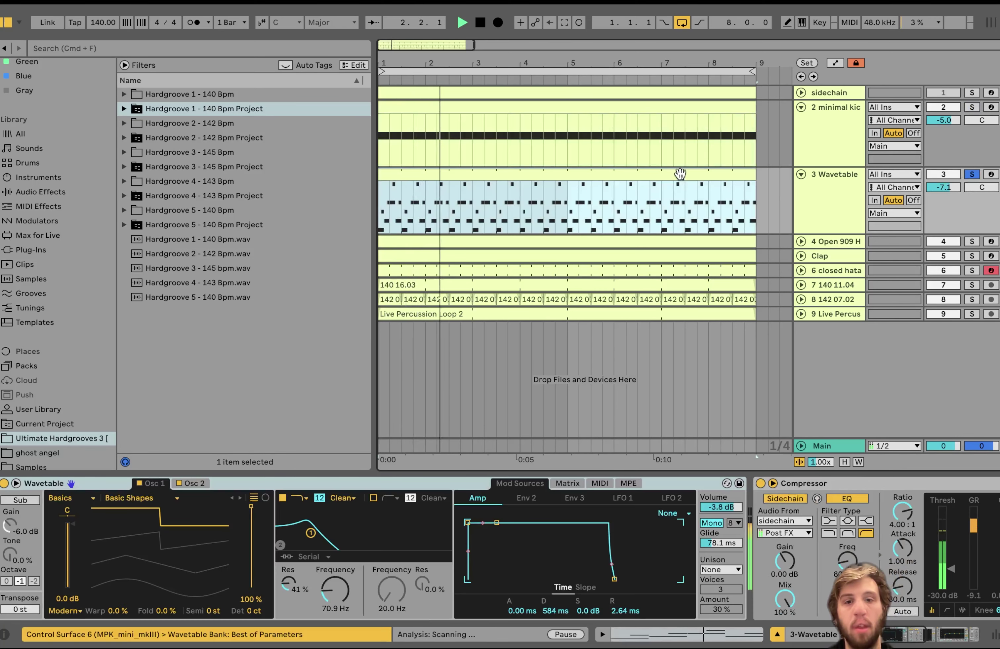
pyautogui.press('space')
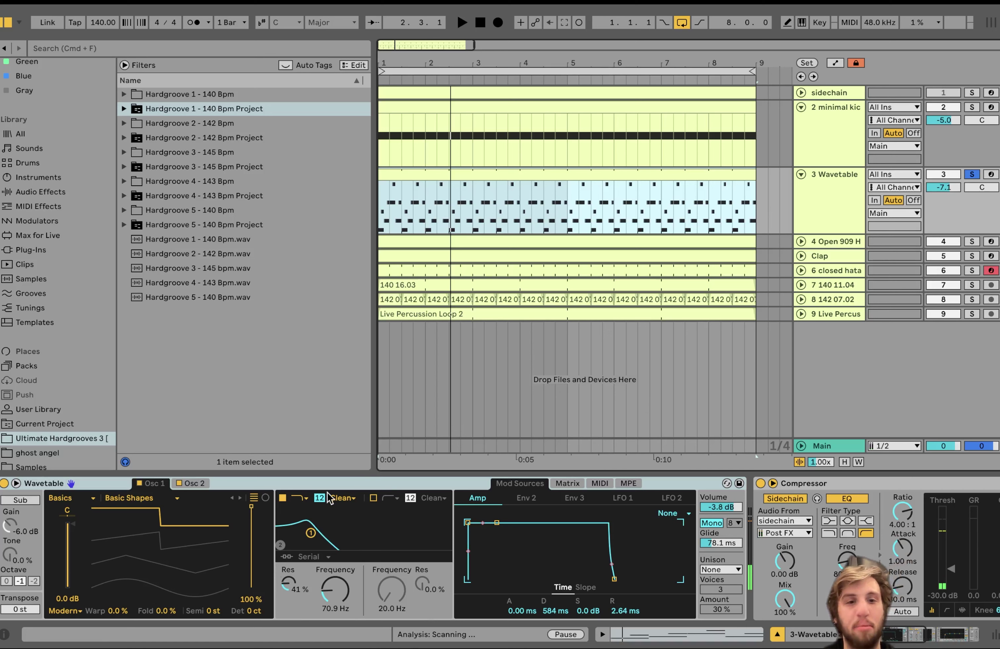
# Turn off Wavetable's first filter and play the bass line without it.
pyautogui.click(283, 498)
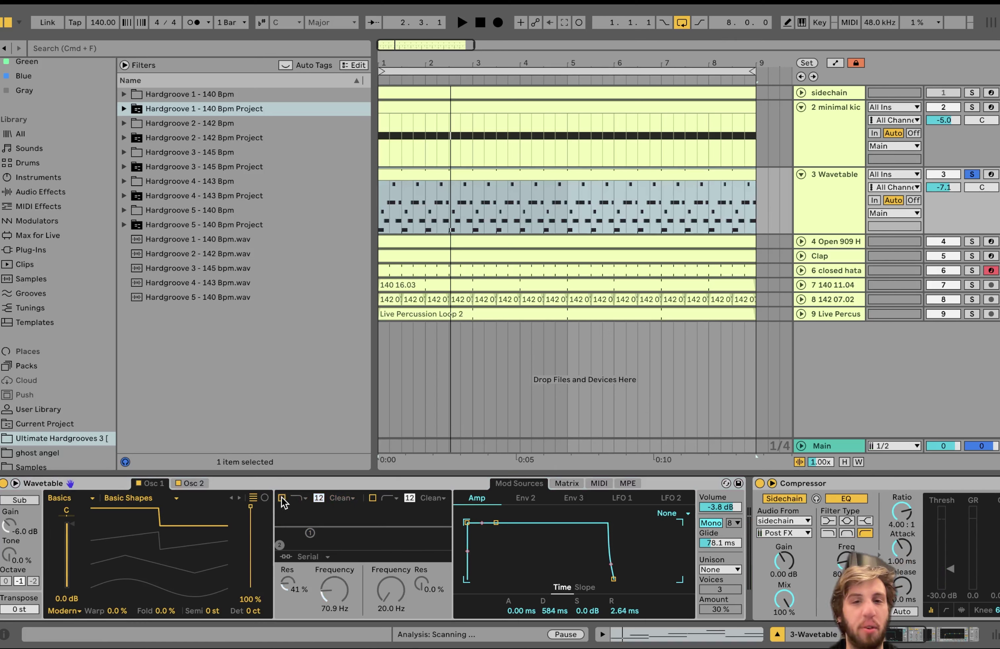
pyautogui.press('space')
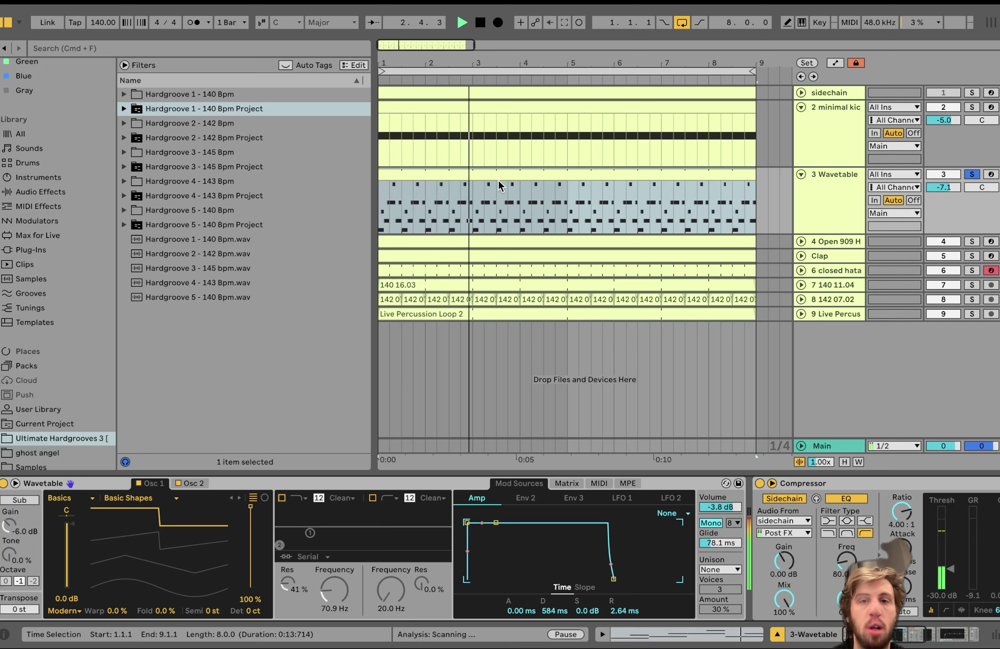
pyautogui.press('space')
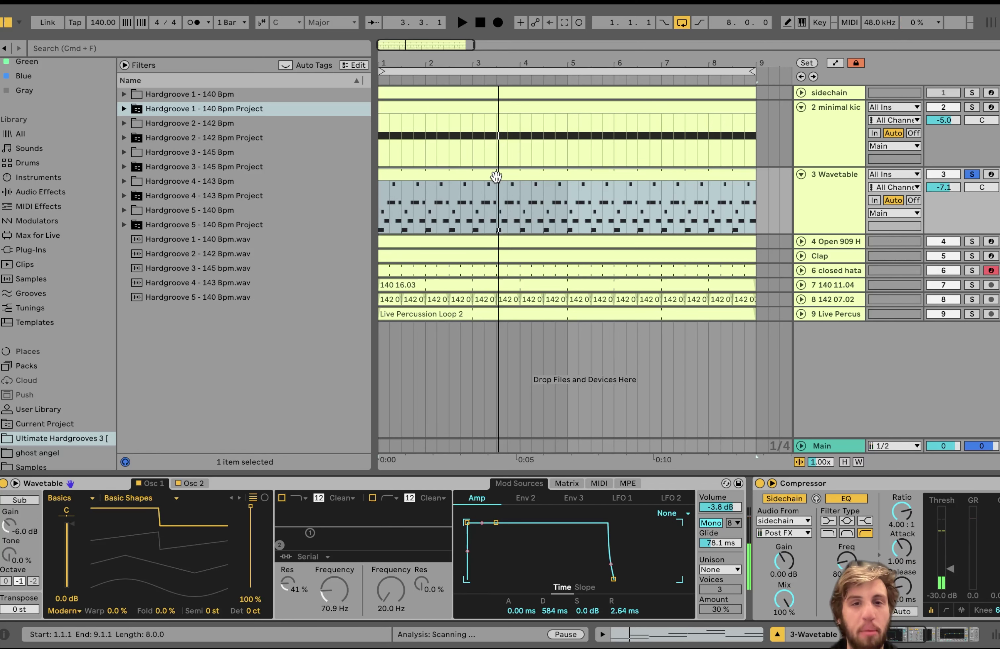
# Open the Wavetable track's MIDI clip, fold the note editor to the used notes, and play the pattern.
pyautogui.doubleClick(496, 177)
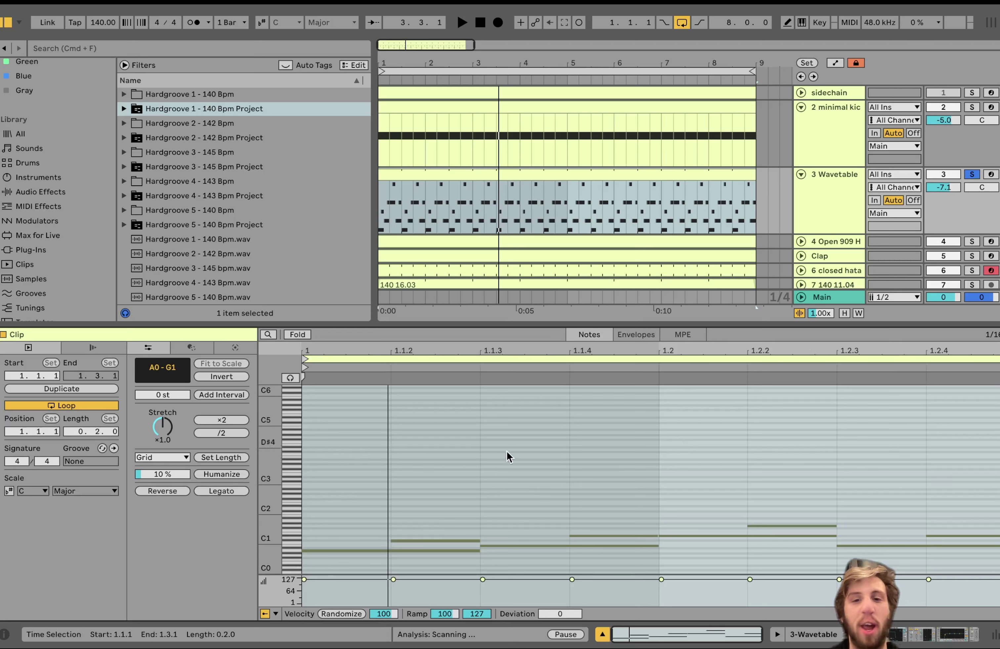
pyautogui.click(379, 506)
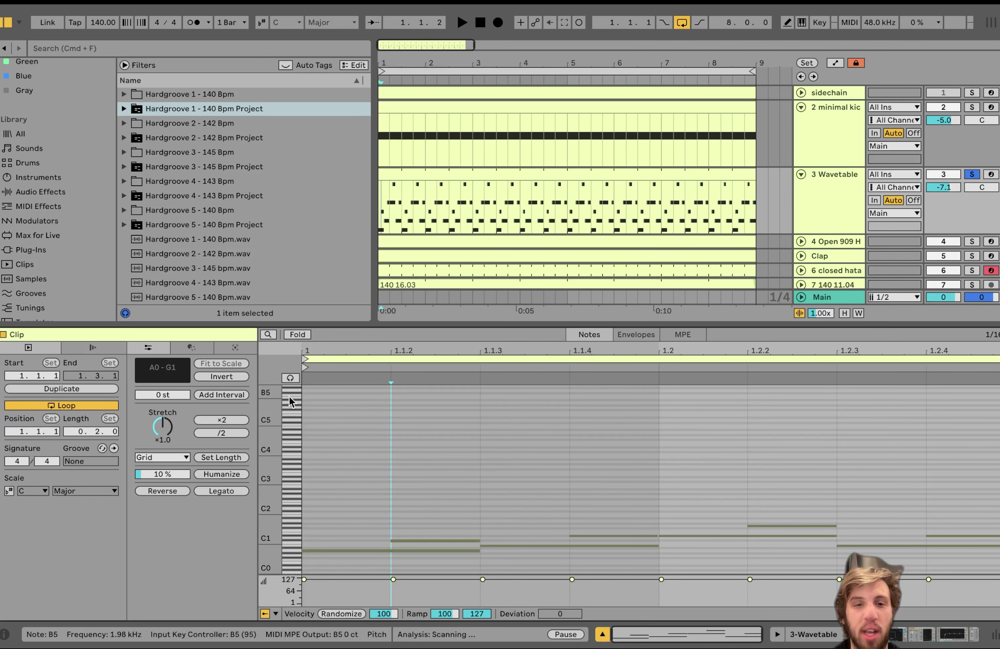
pyautogui.click(297, 335)
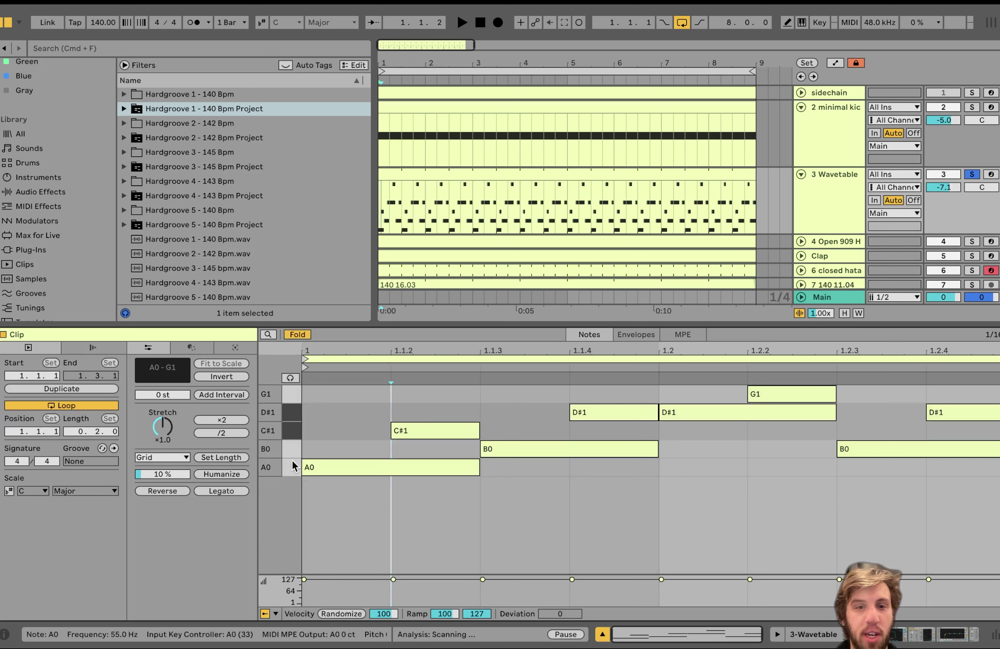
pyautogui.press('space')
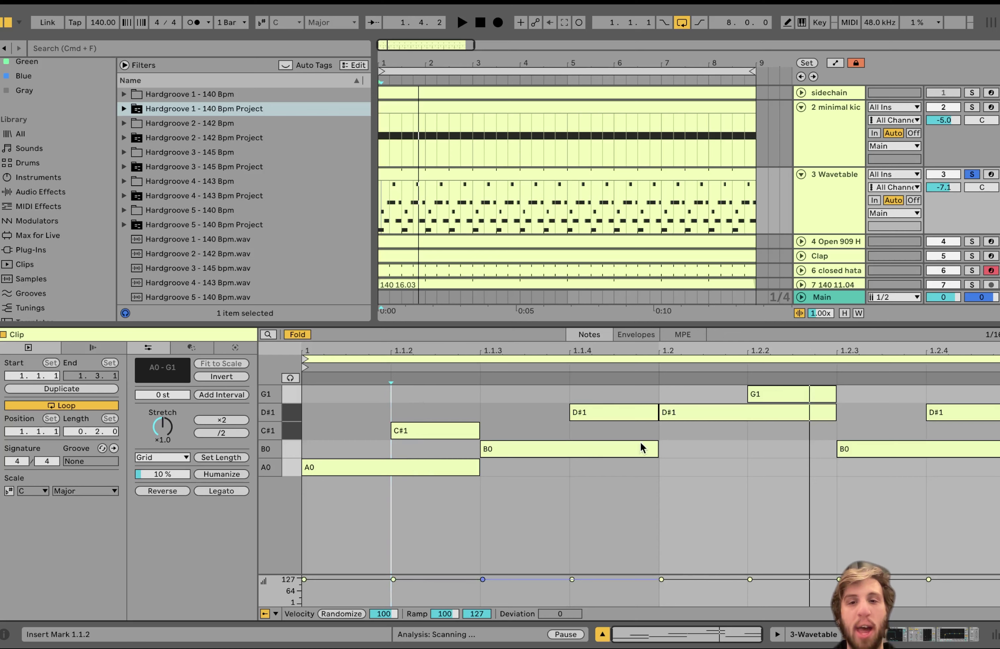
# Return to the Wavetable track's device chain while playing the unfiltered bass line, and stop playback.
pyautogui.press('space')
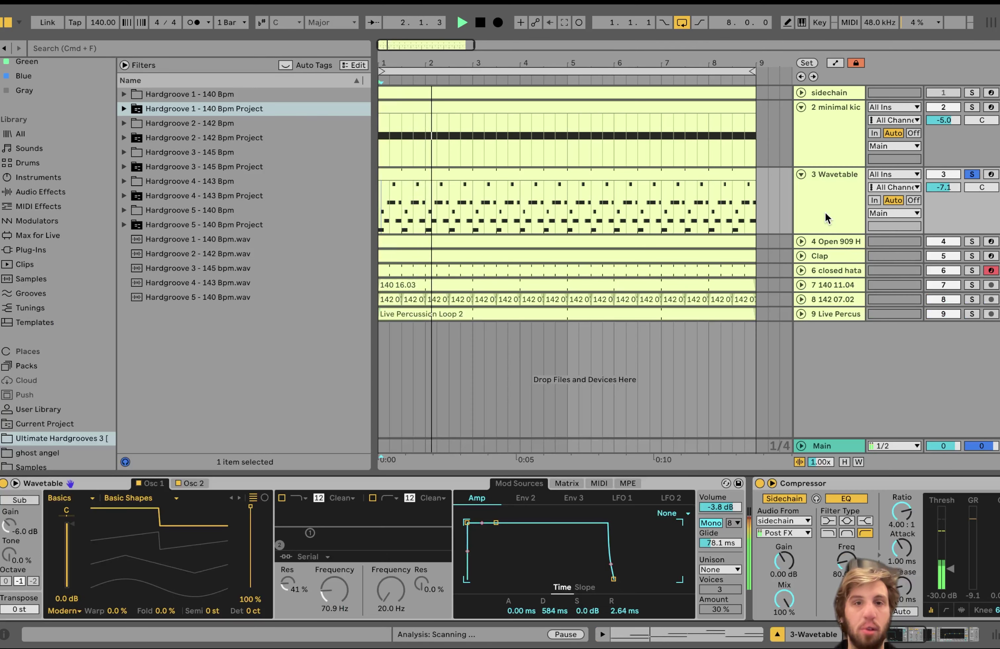
pyautogui.click(825, 210)
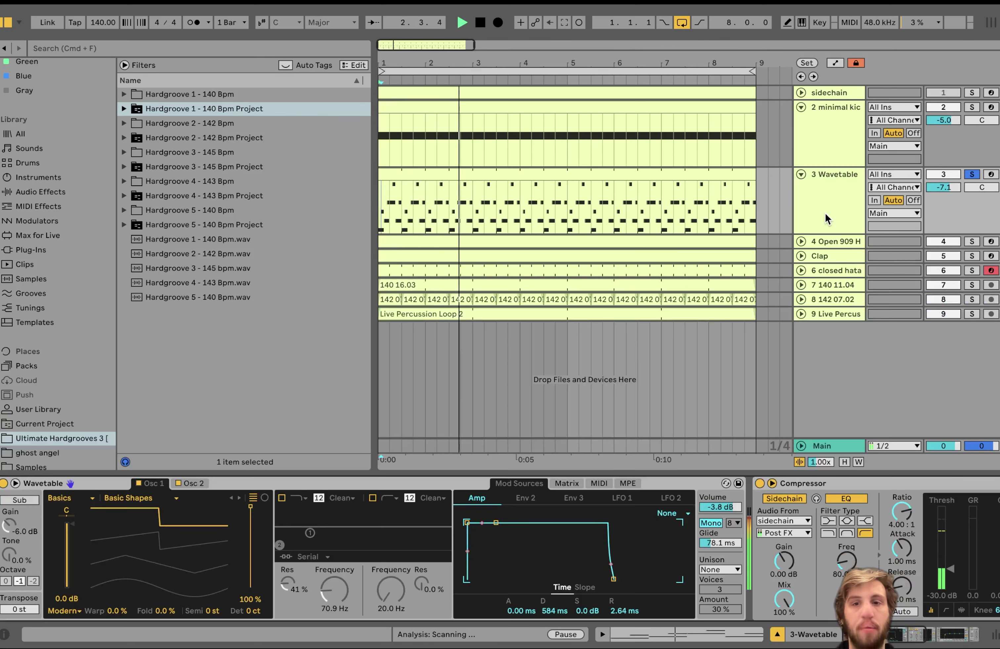
pyautogui.press('space')
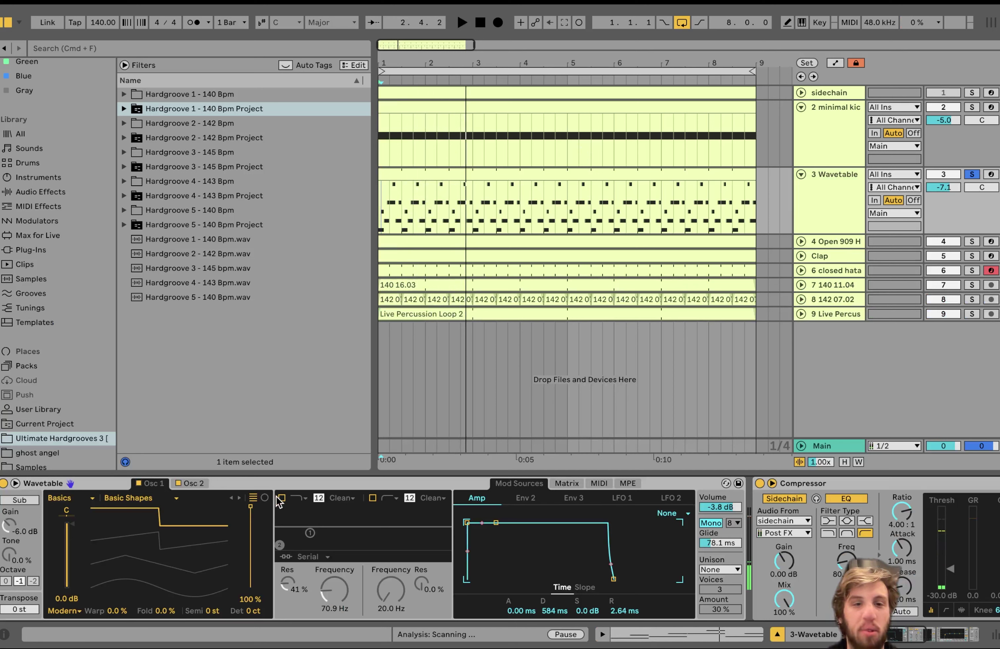
# Compare the settings of Wavetable's oscillators 1 and 2, ending on oscillator 2.
pyautogui.click(193, 483)
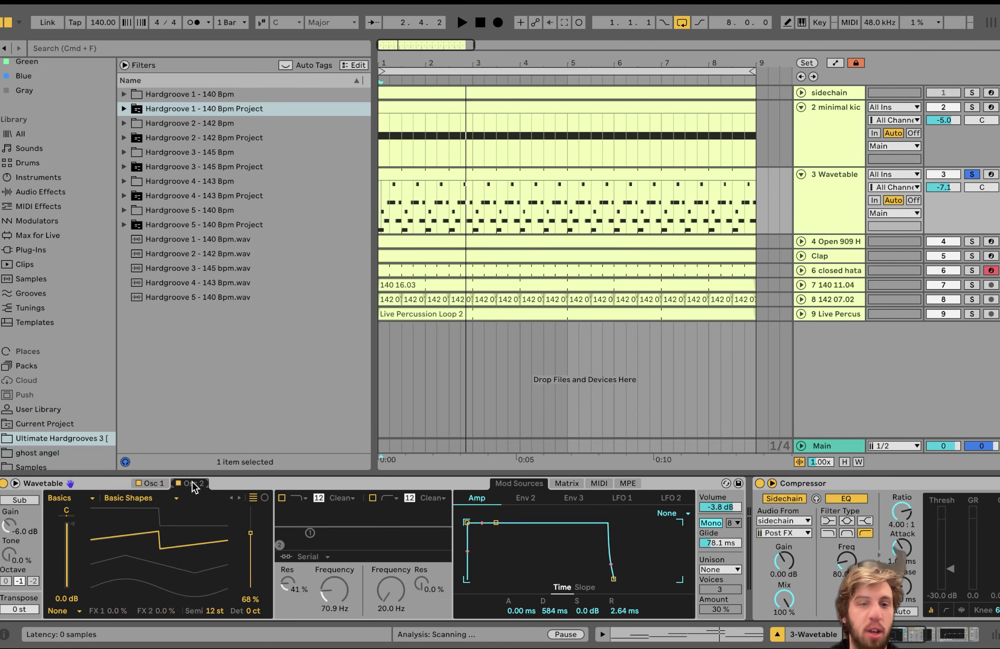
pyautogui.click(152, 484)
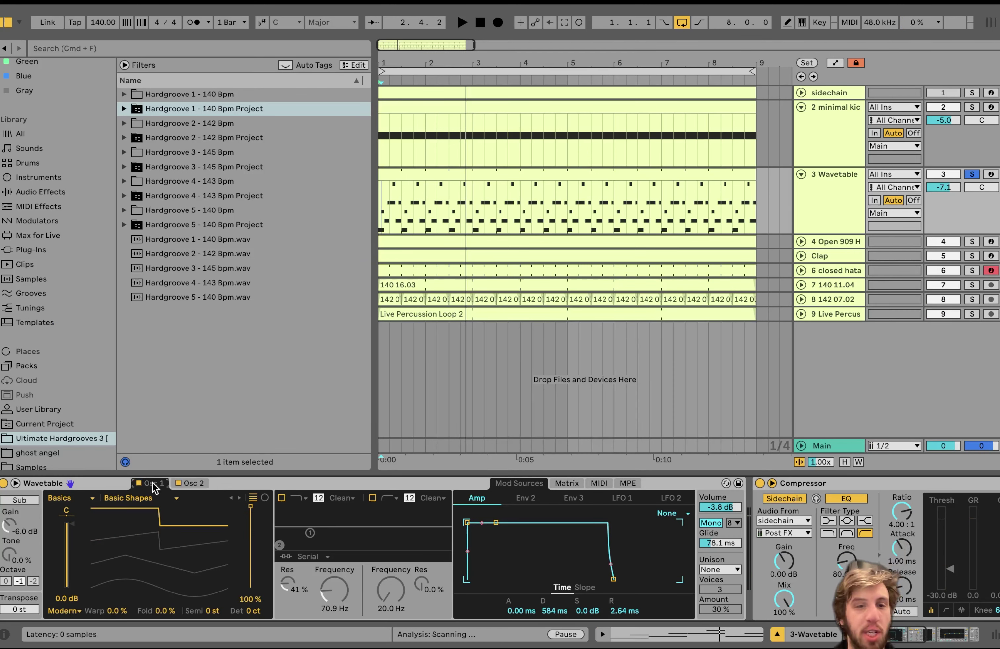
pyautogui.click(187, 483)
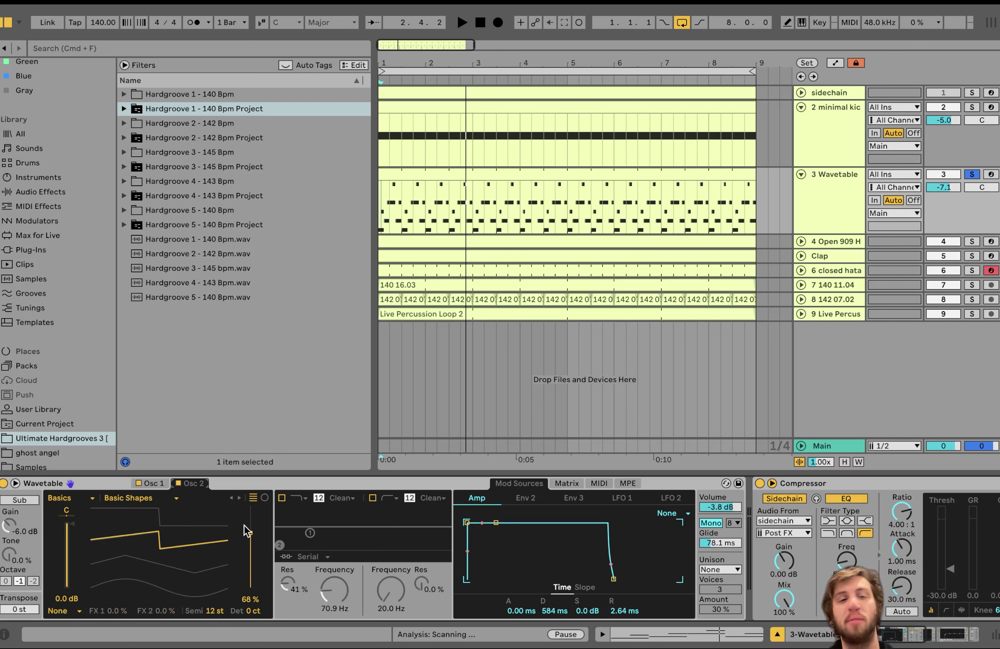
# Turn Wavetable's first filter back on and compare the filtered bass with the unfiltered sound.
pyautogui.press('space')
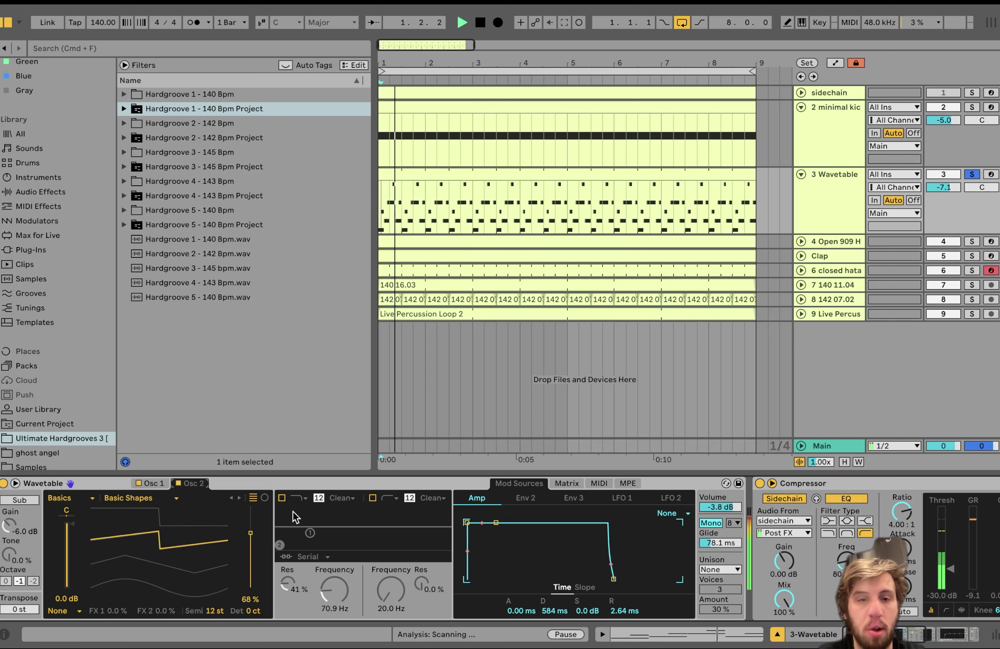
pyautogui.click(282, 498)
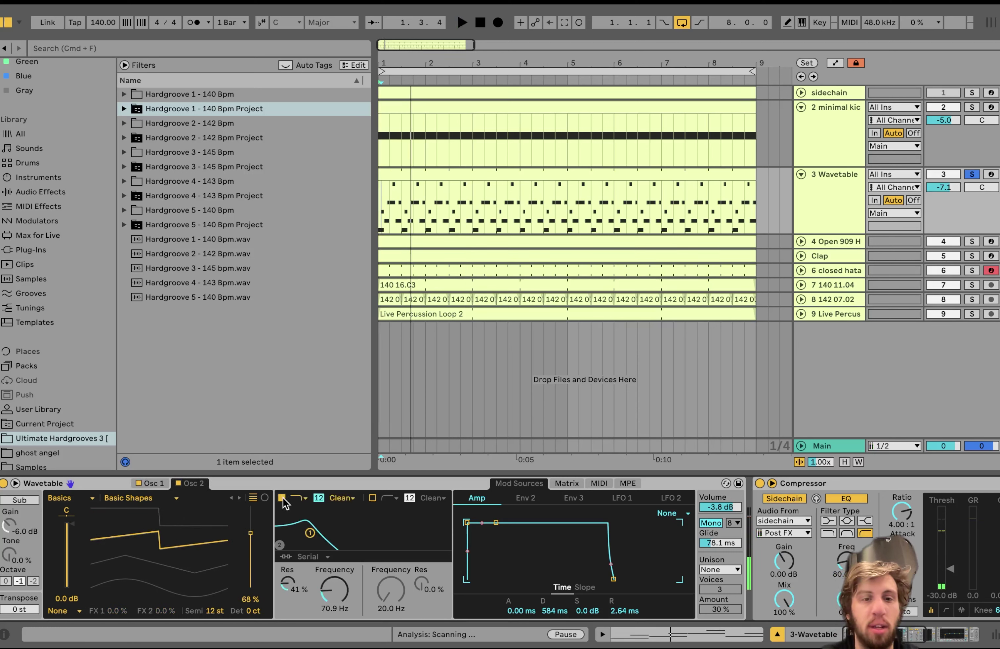
pyautogui.press('space')
pyautogui.press('space')
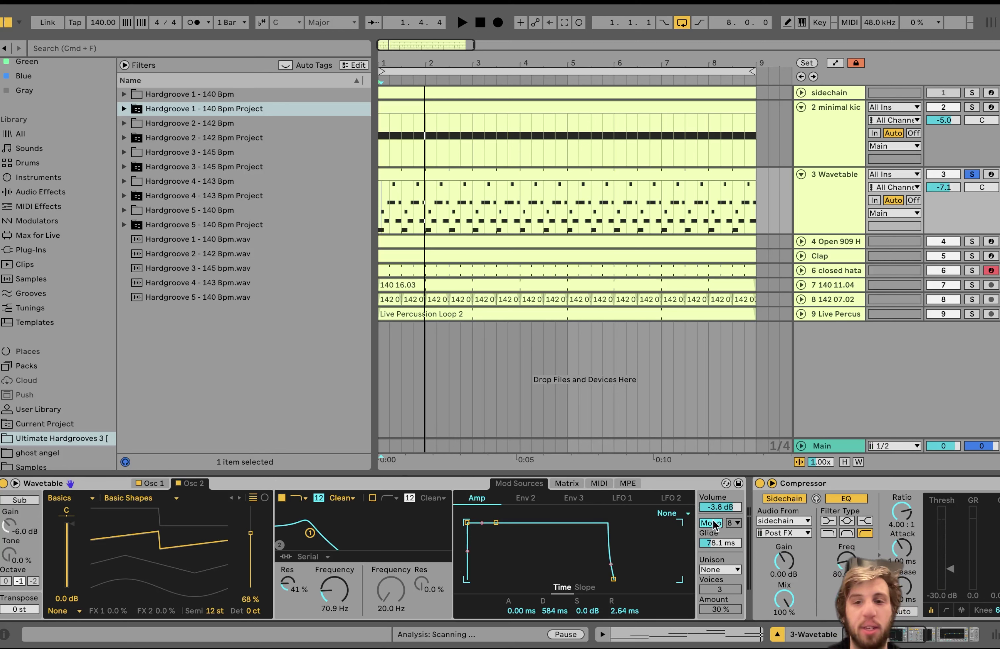
# Listen to the bass in Mono mode, and switch Wavetable's voice mode to Poly.
pyautogui.press('space')
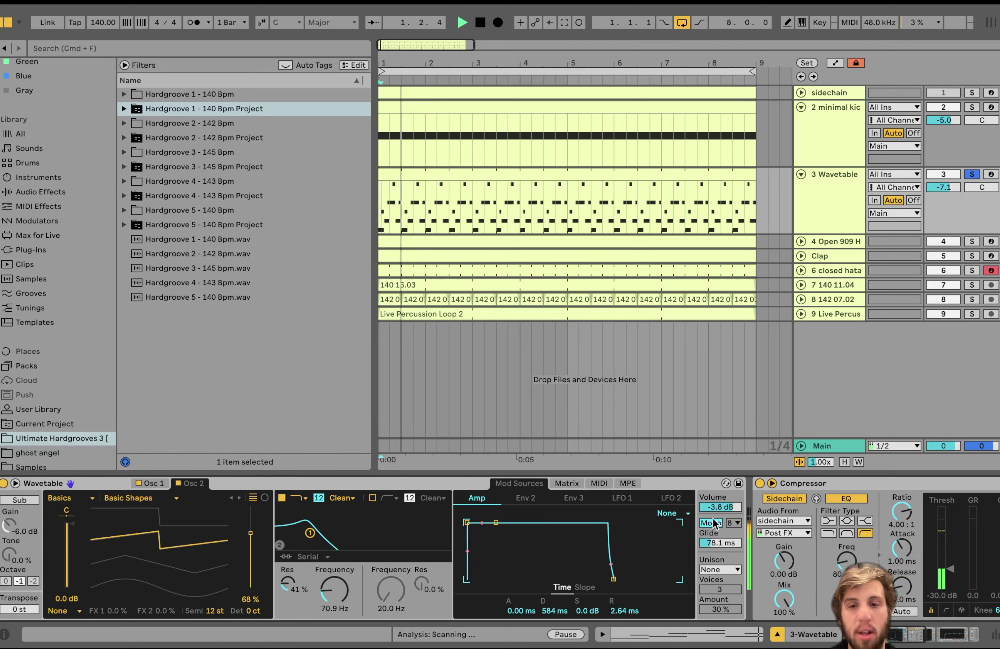
pyautogui.press('space')
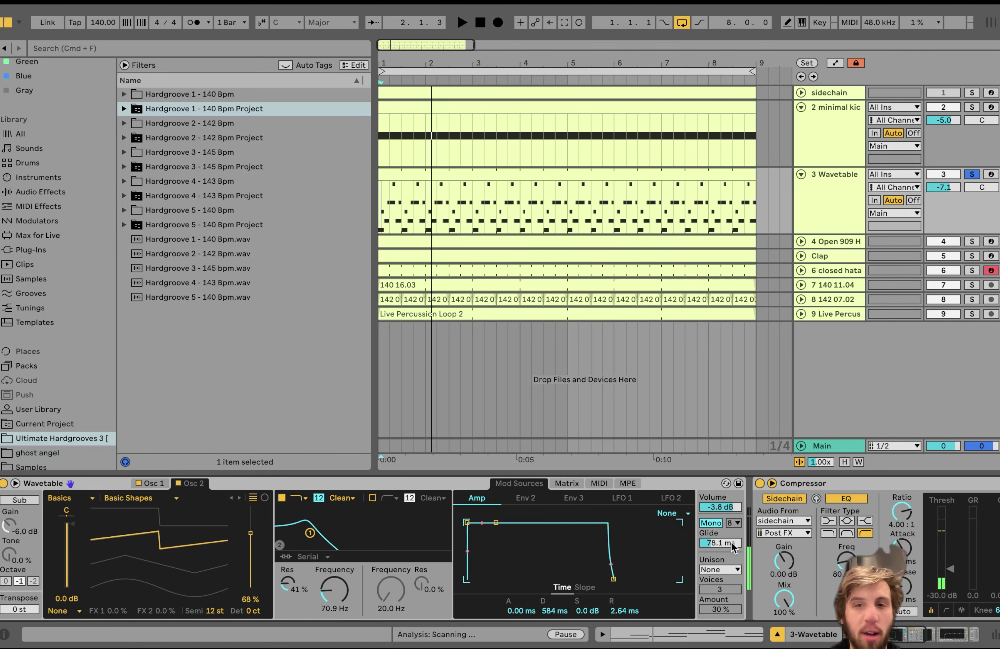
pyautogui.hscroll(5, 733, 547)
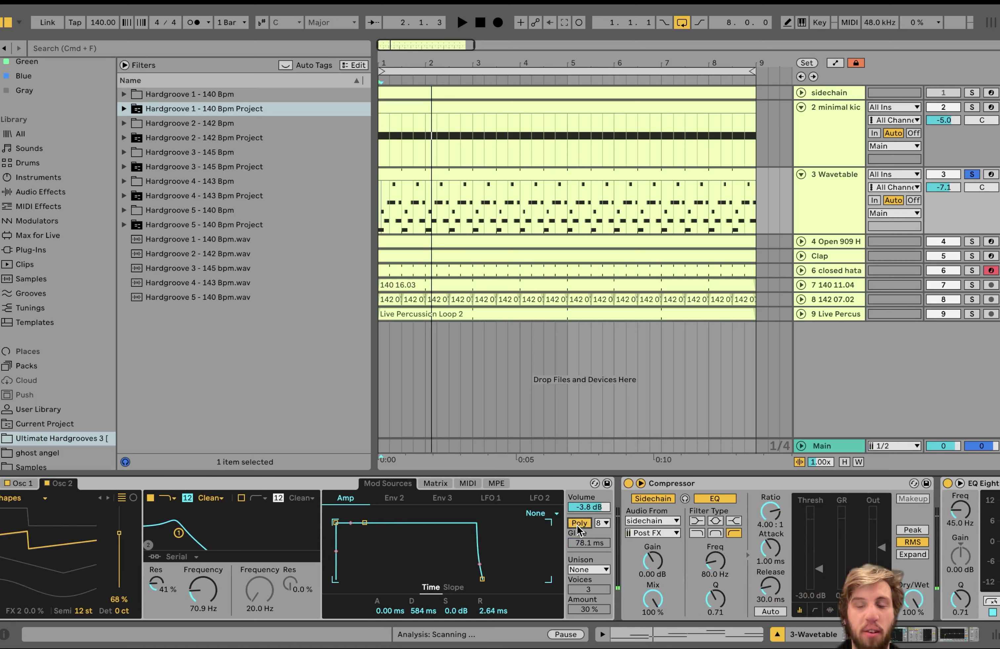
# Play the bass and turn off Wavetable's first filter, stop playback, and undo the filter and Poly voice mode changes.
pyautogui.press('space')
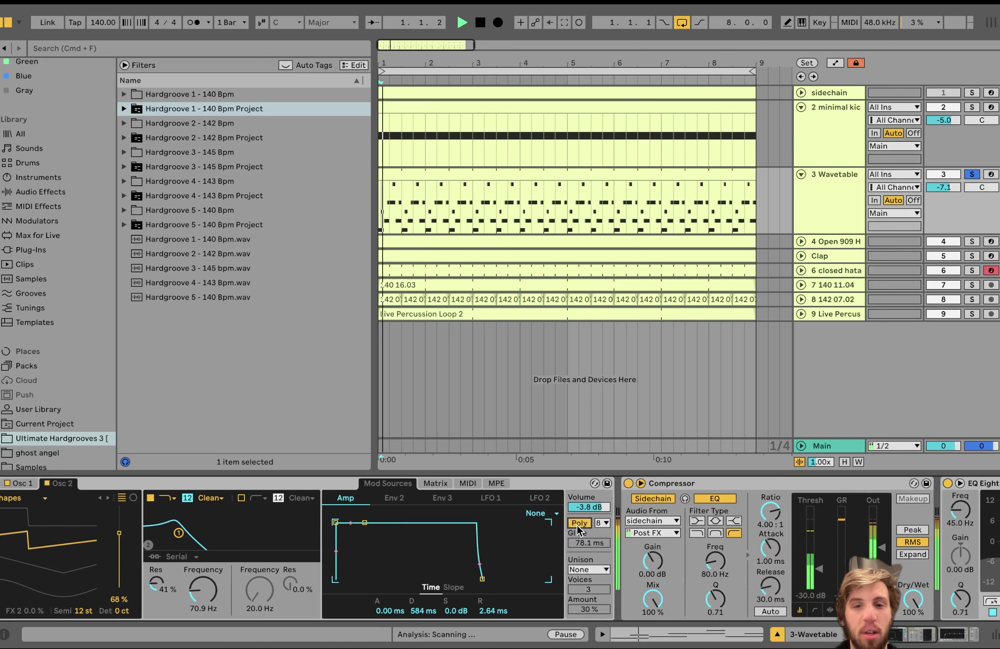
pyautogui.click(151, 499)
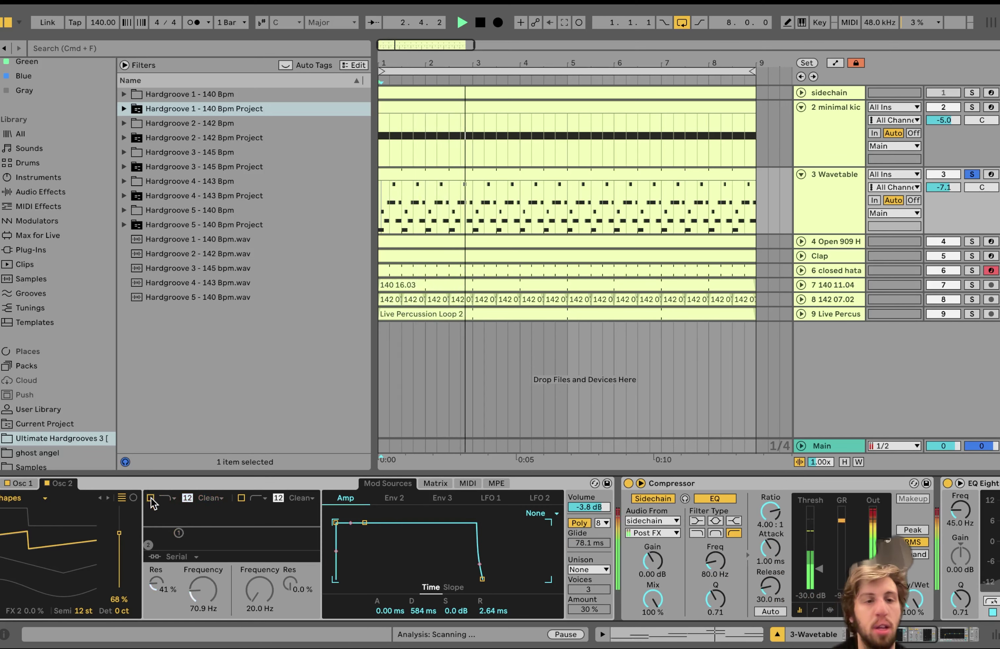
pyautogui.press('space')
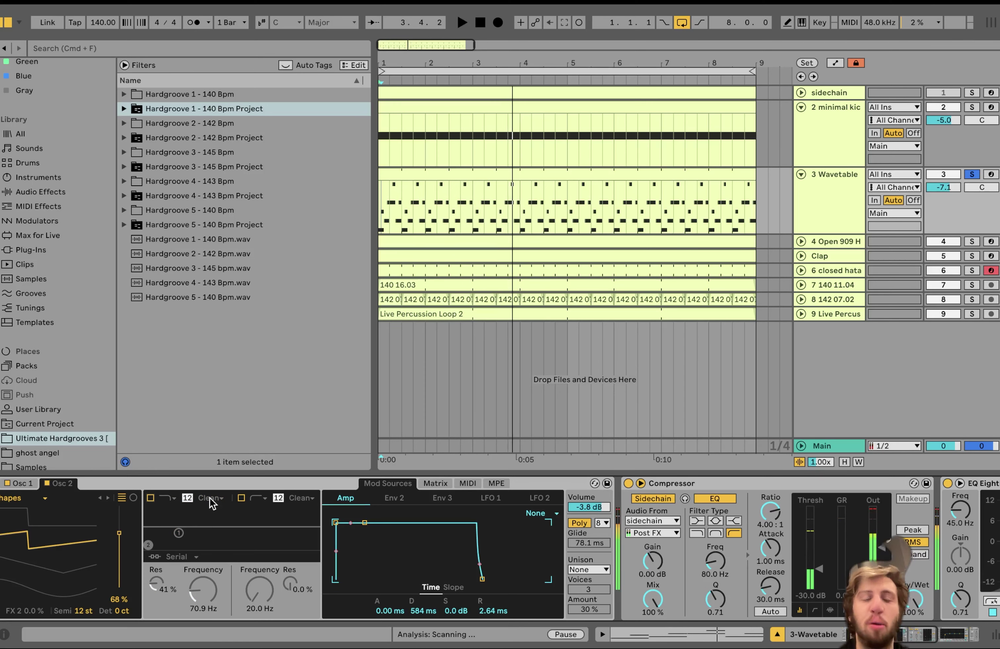
pyautogui.press('super+z')
pyautogui.press('super+z')
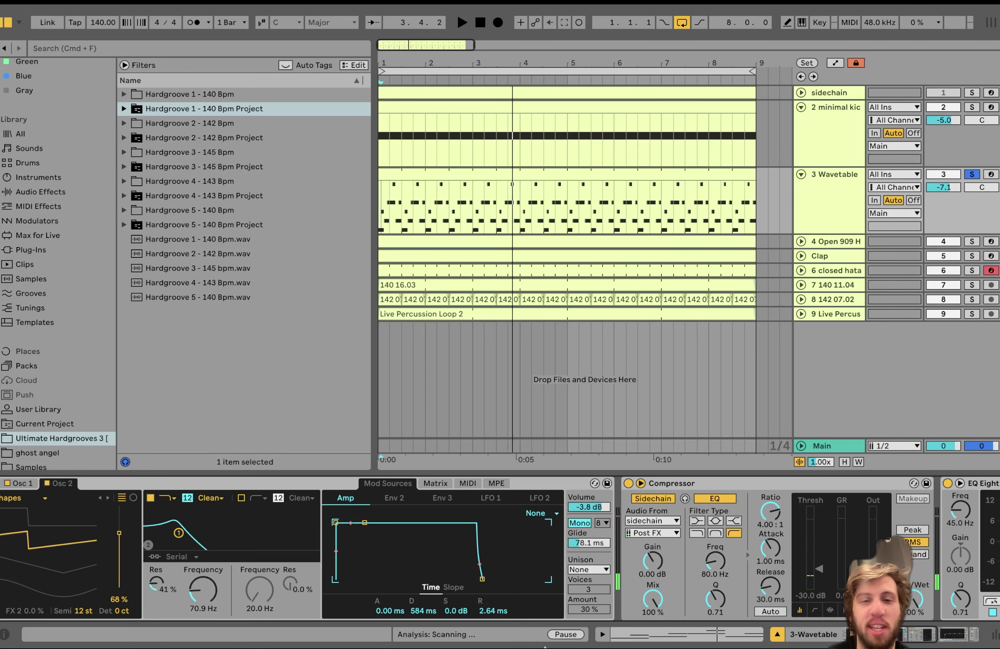
# Review the Compressor, EQ Eight and Utility following Wavetable while briefly playing the bass.
pyautogui.hscroll(6, 531, 536)
pyautogui.press('space')
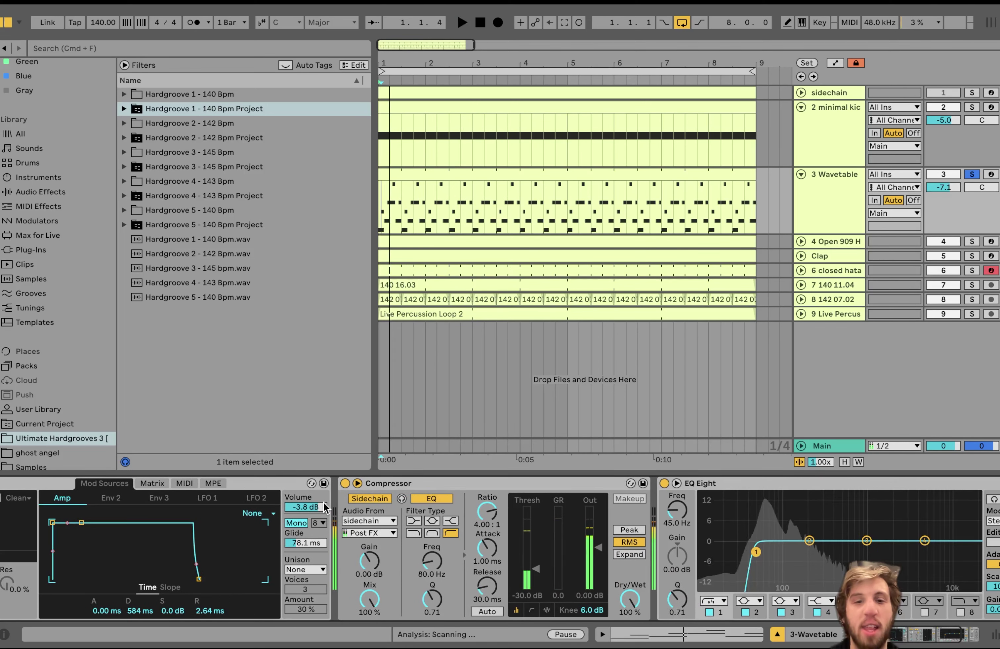
pyautogui.hscroll(4, 518, 515)
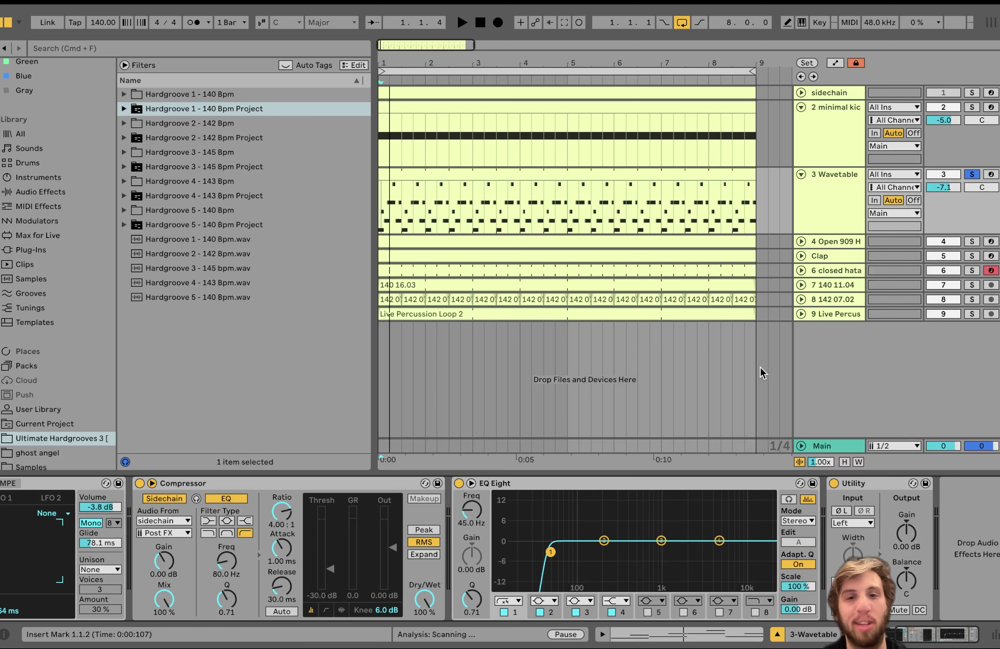
# Solo the Open 909 Hat, Clap and closed hat tracks together and start playback.
pyautogui.click(972, 103)
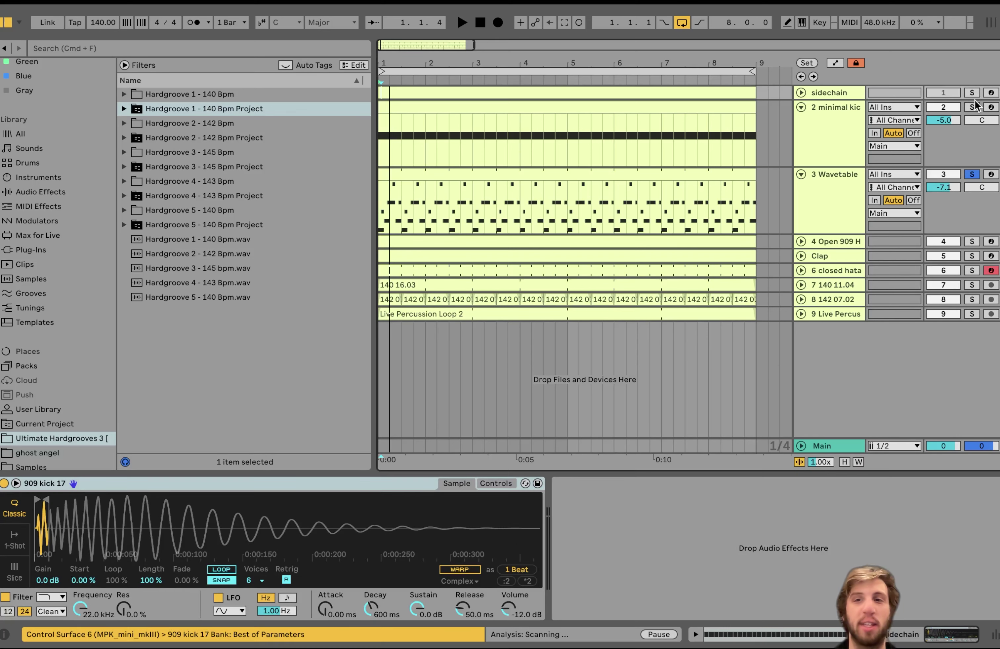
pyautogui.click(974, 106)
pyautogui.click(843, 271)
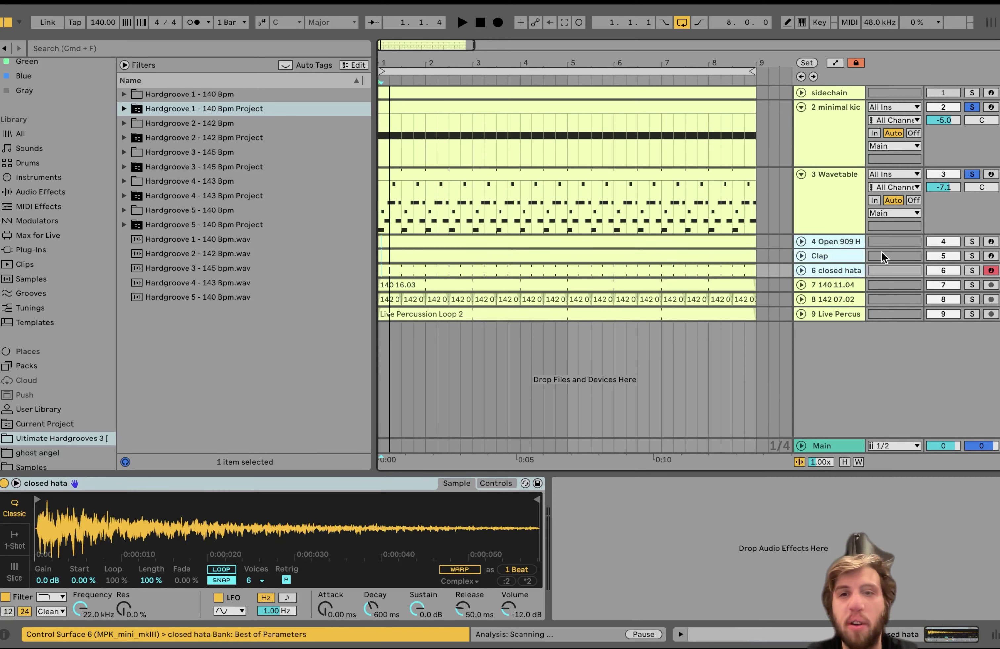
pyautogui.click(972, 241)
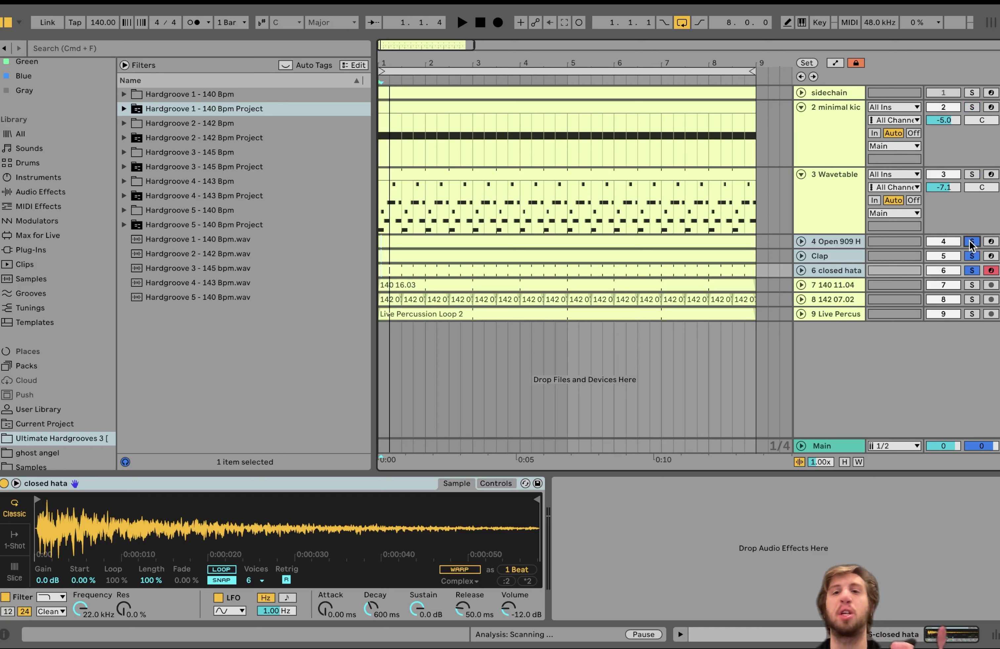
pyautogui.press('space')
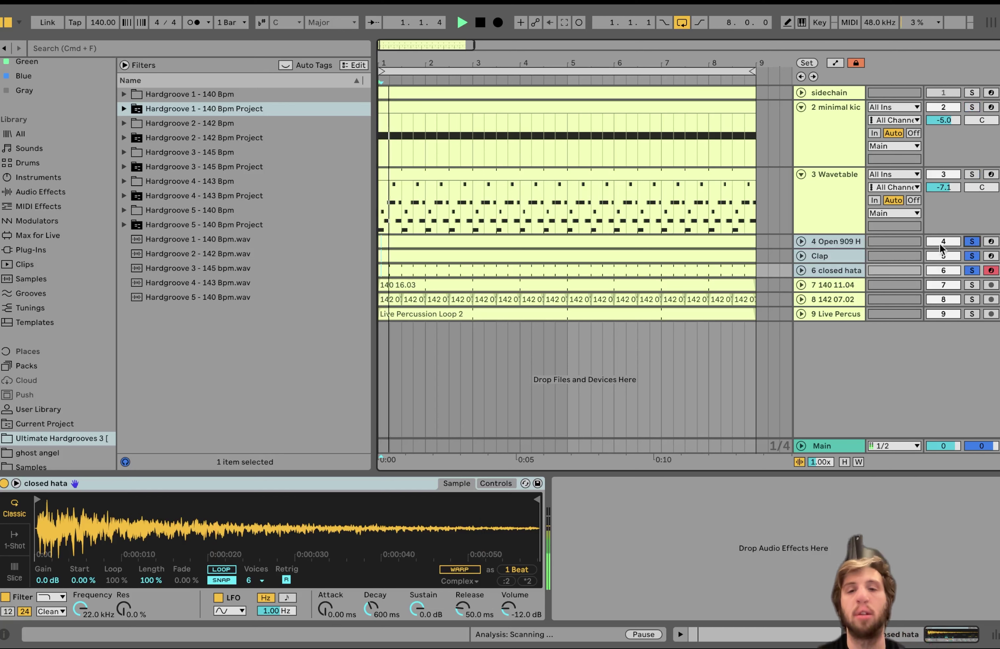
# Unfold the open hat, clap and closed hat tracks, stop playback, and inspect each track's Simpler sample.
pyautogui.click(801, 271)
pyautogui.click(823, 321)
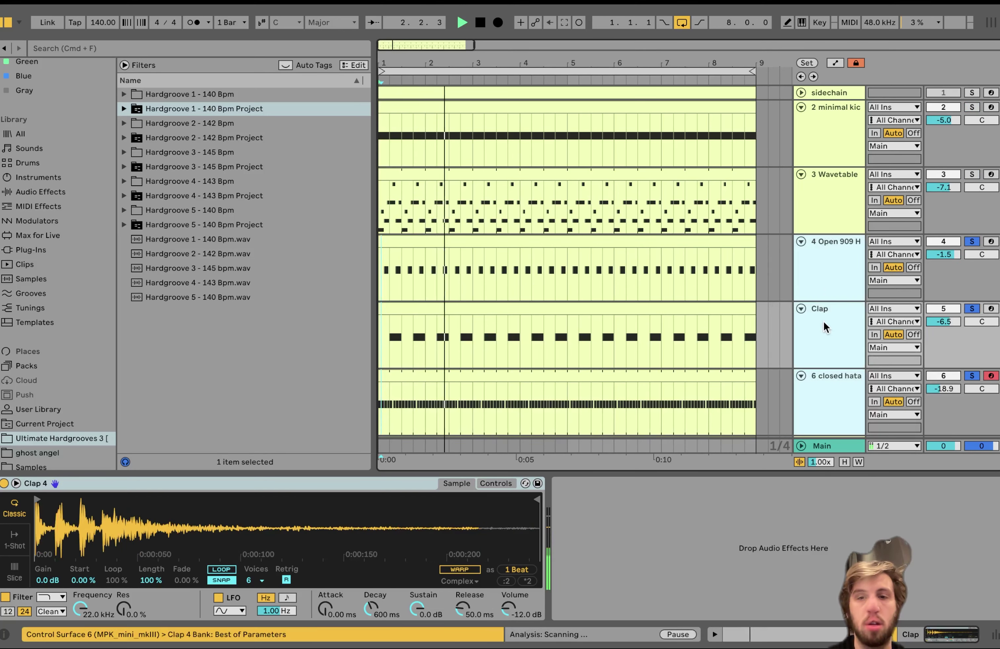
pyautogui.click(827, 271)
pyautogui.click(824, 338)
pyautogui.press('b')
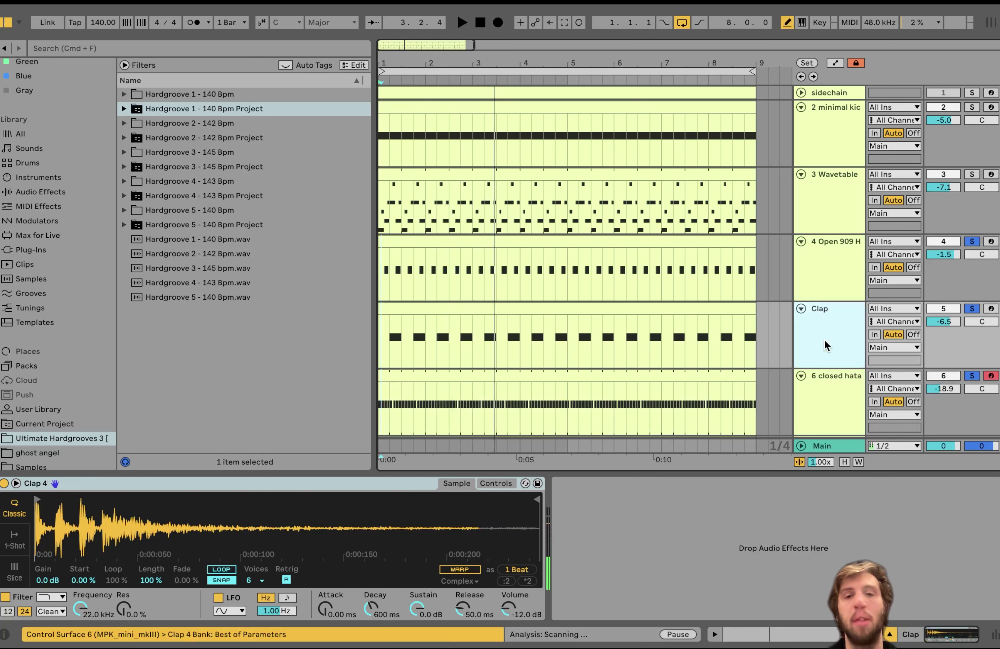
pyautogui.click(817, 279)
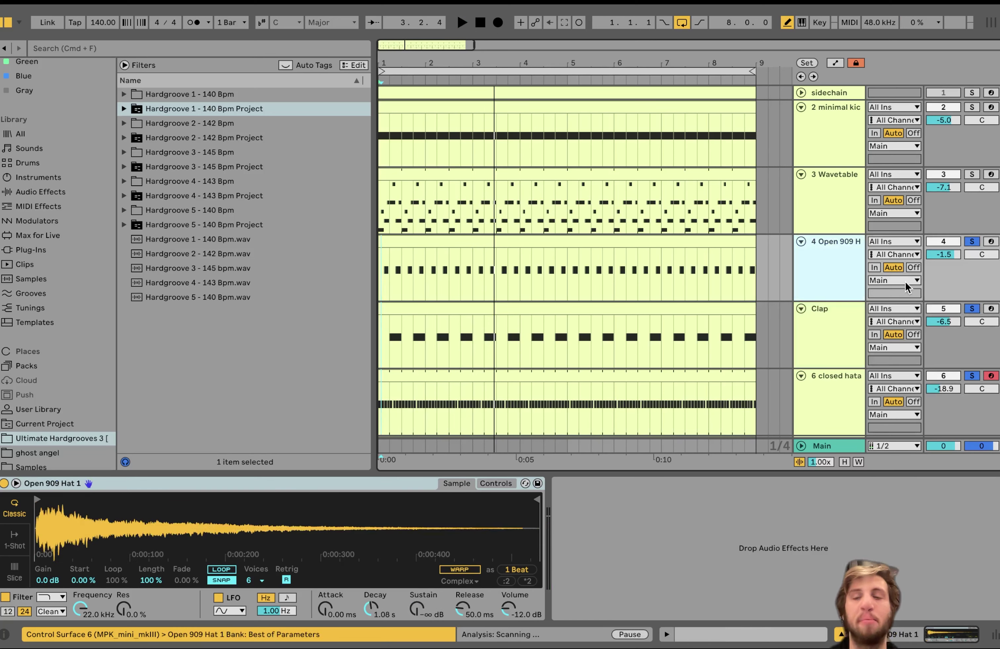
pyautogui.click(823, 380)
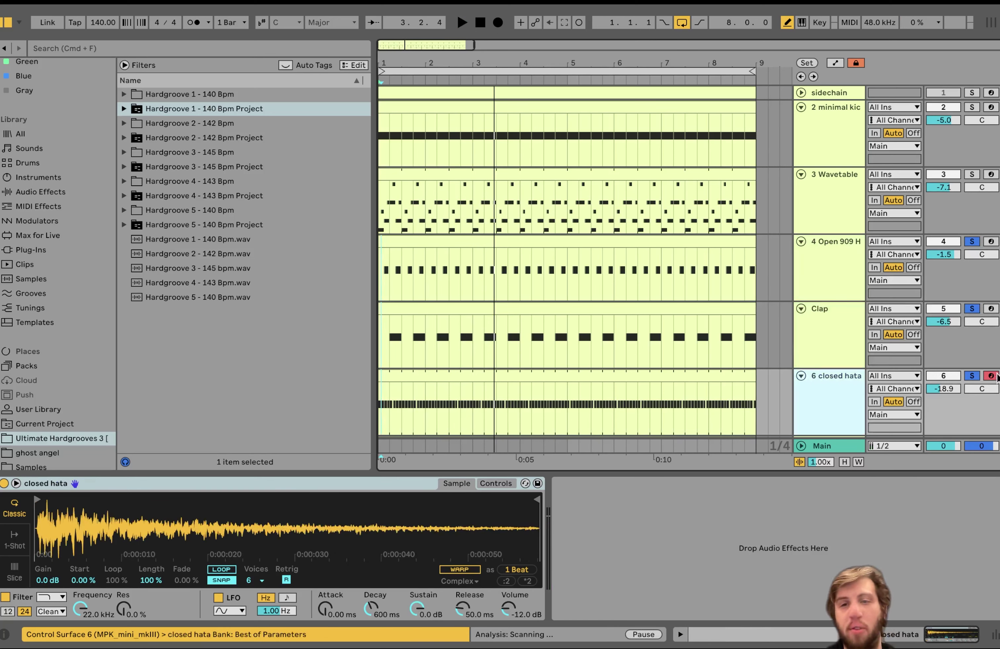
# Solo only the closed hat track and listen to its pattern briefly.
pyautogui.click(977, 376)
pyautogui.press('space')
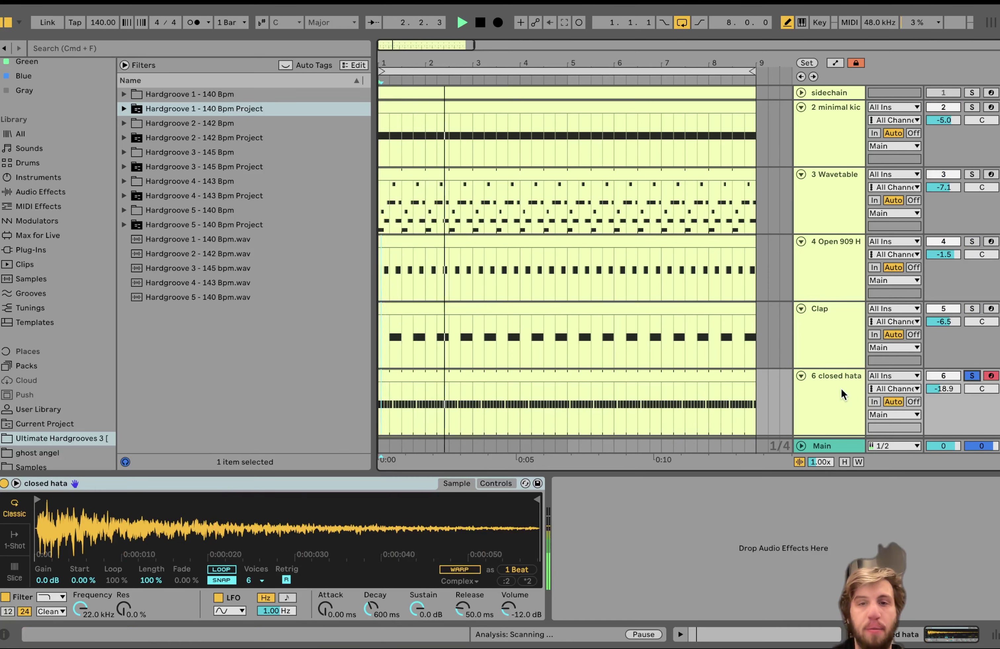
pyautogui.press('space')
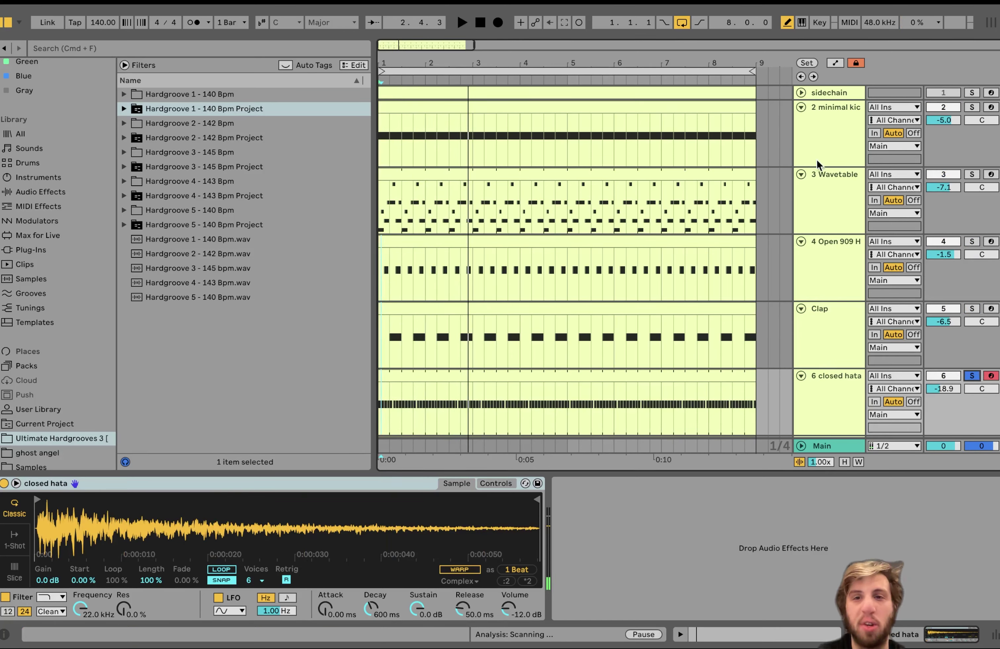
# Solo the minimal kick and Wavetable tracks together and listen to them briefly.
pyautogui.click(819, 123)
pyautogui.click(852, 207)
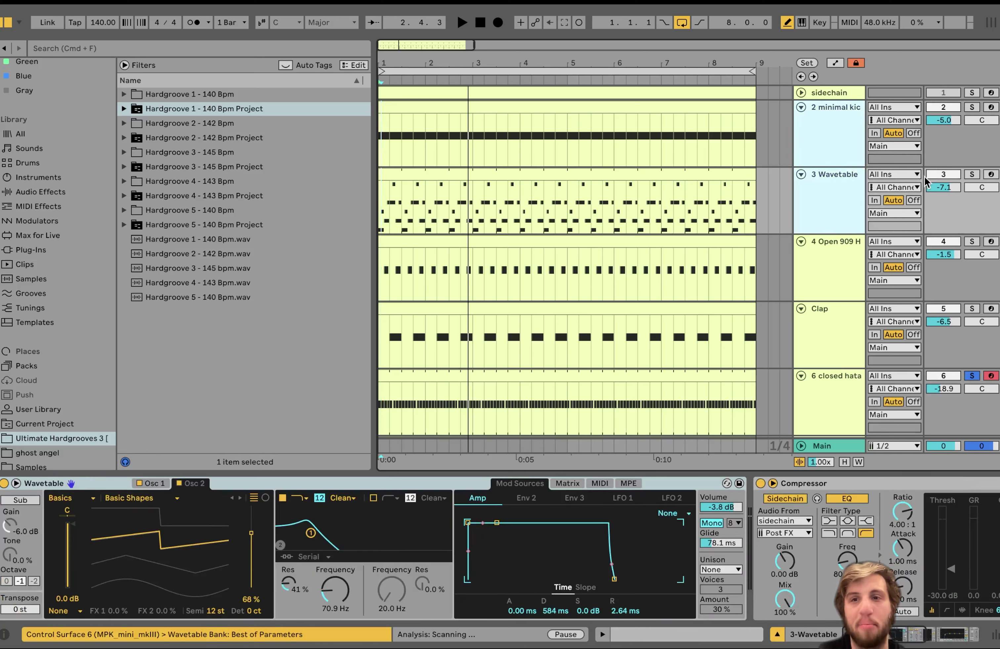
pyautogui.click(972, 175)
pyautogui.press('space')
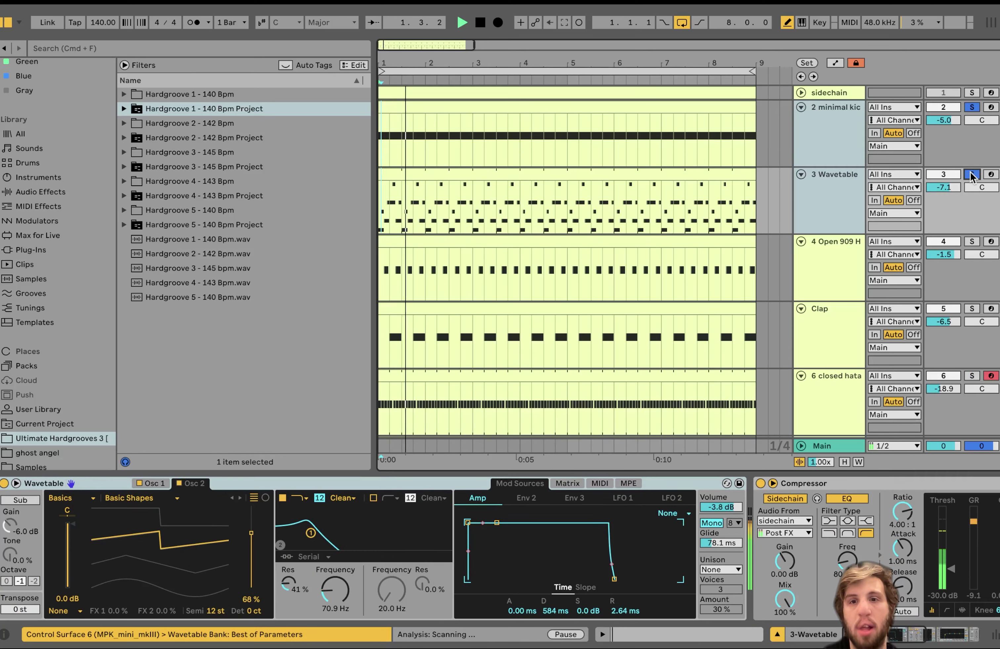
pyautogui.press('space')
# Add the open hat and clap to the soloed kick and bass, play them together, and show the open hat's sample.
pyautogui.click(971, 241)
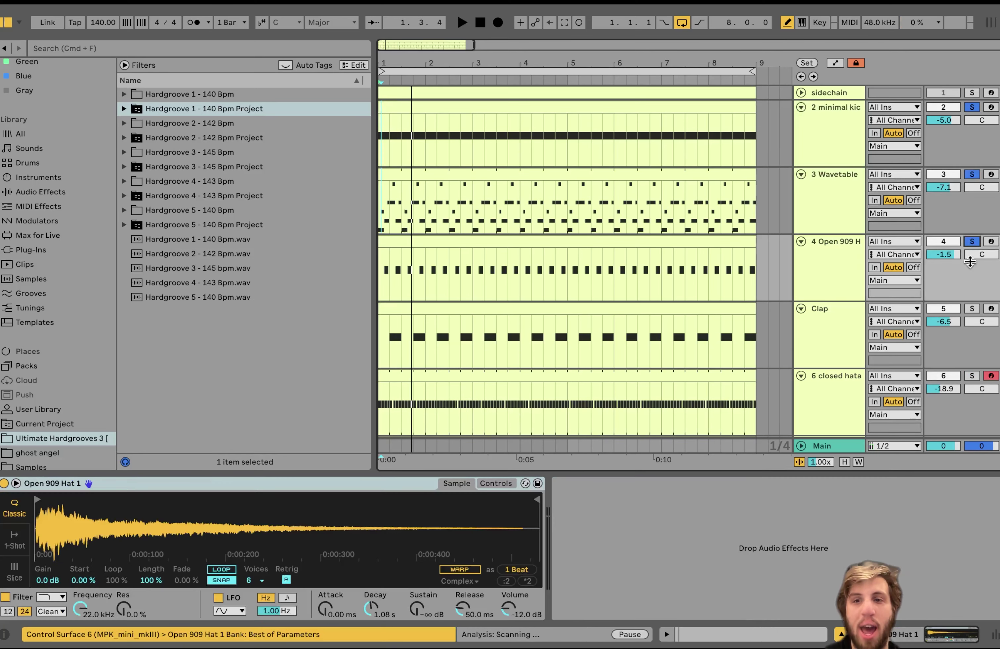
pyautogui.click(972, 309)
pyautogui.press('space')
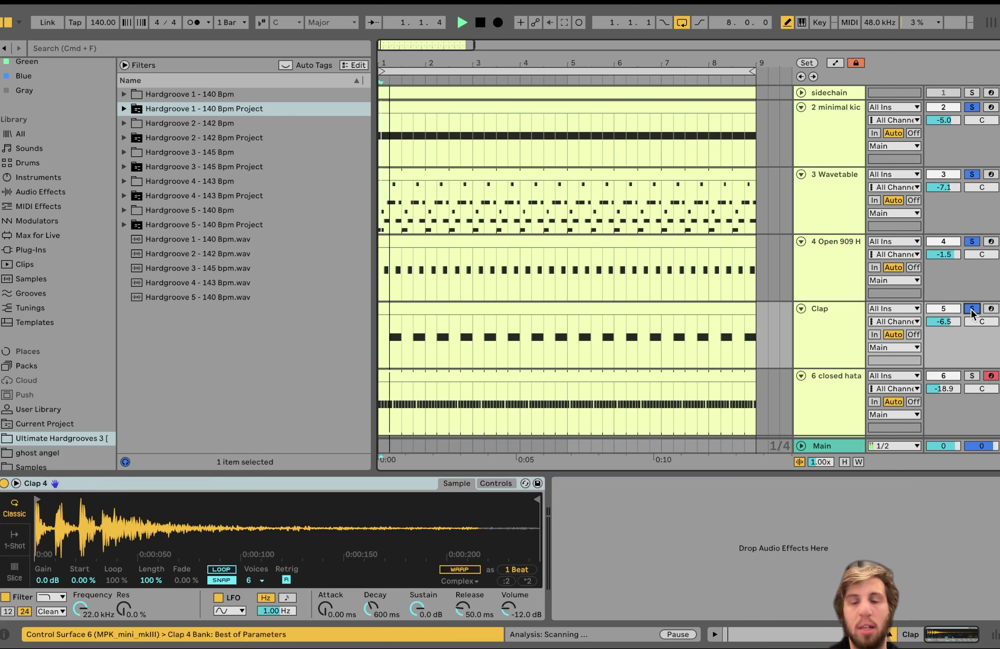
pyautogui.click(827, 268)
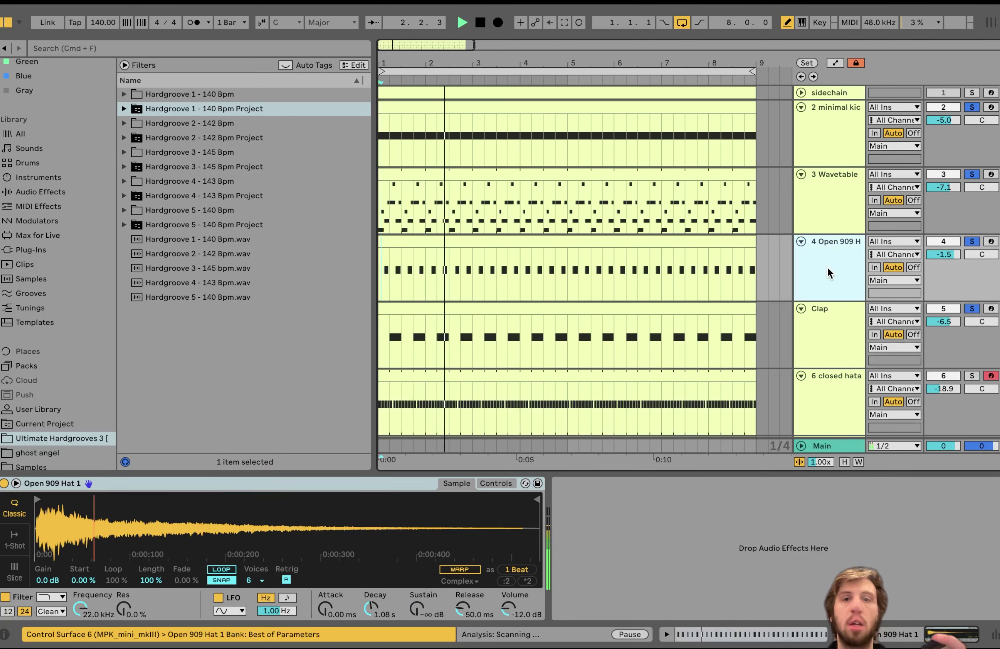
pyautogui.press('space')
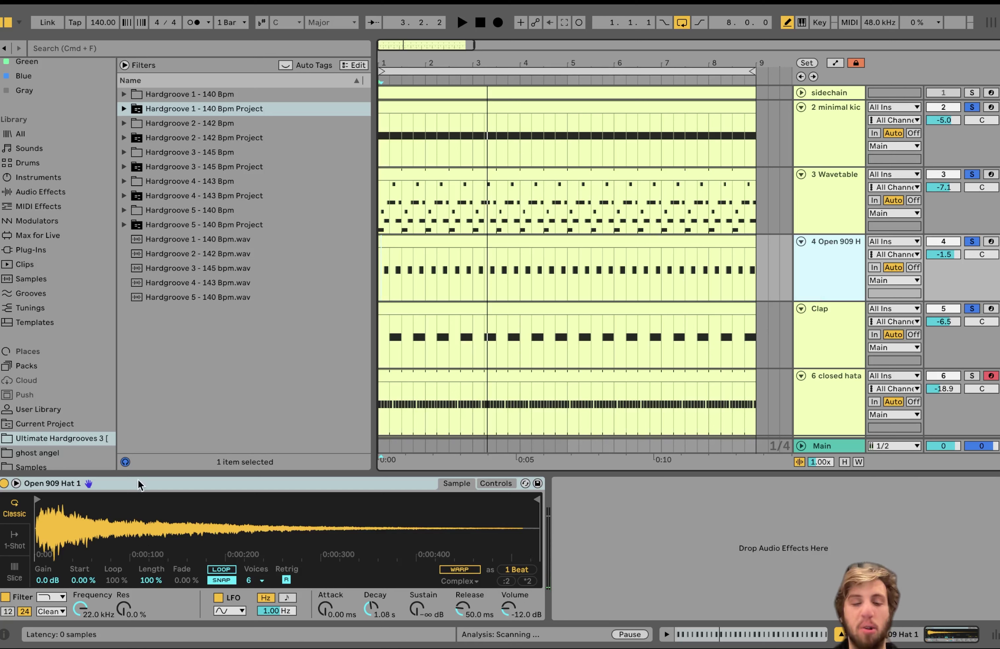
# Show the Clap track's Simpler sample and listen to the clap with the kick, bass and open hat.
pyautogui.click(831, 339)
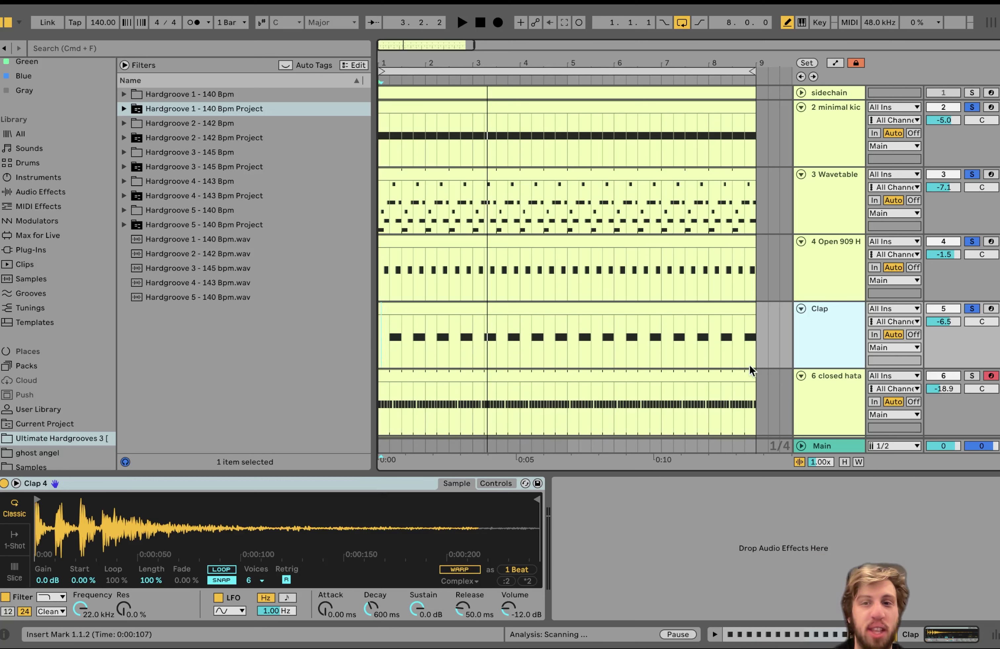
pyautogui.press('space')
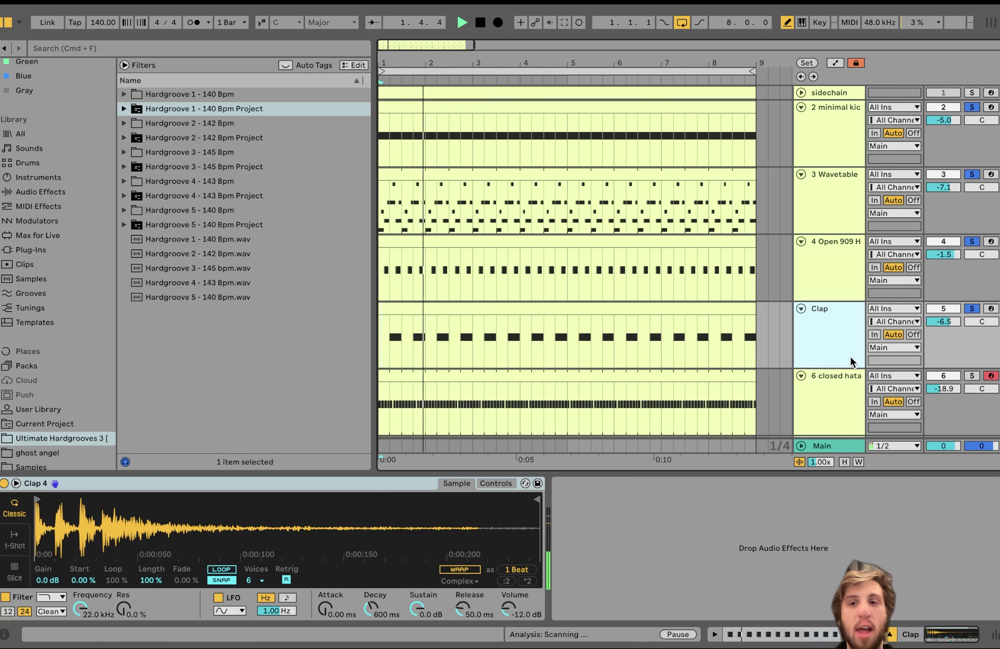
pyautogui.press('space')
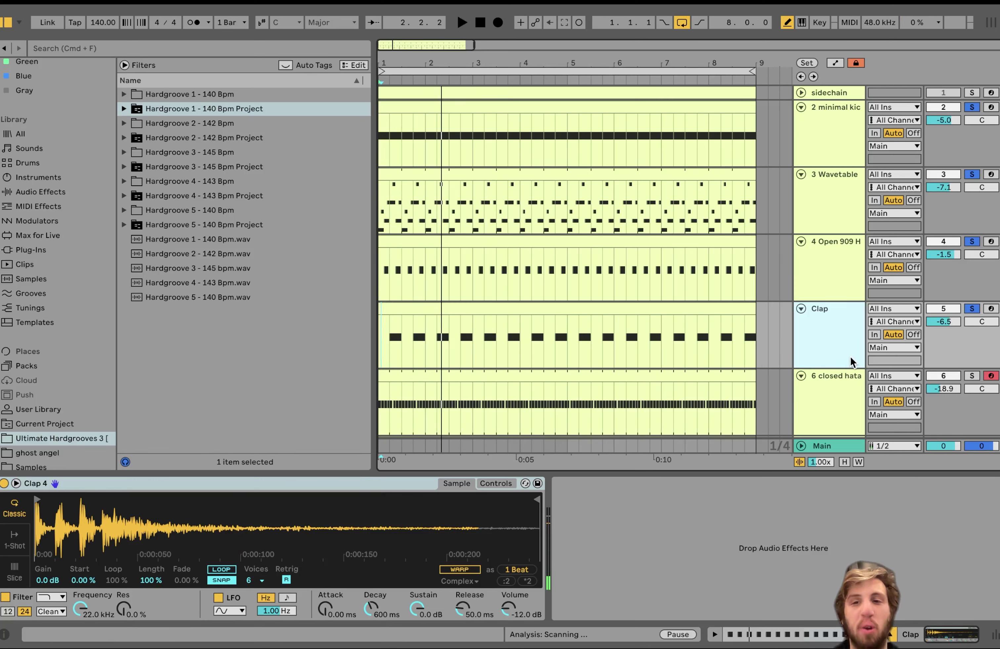
# Isolate the closed hat with solo, listen to it, and show its Simpler's detailed controls.
pyautogui.click(973, 375)
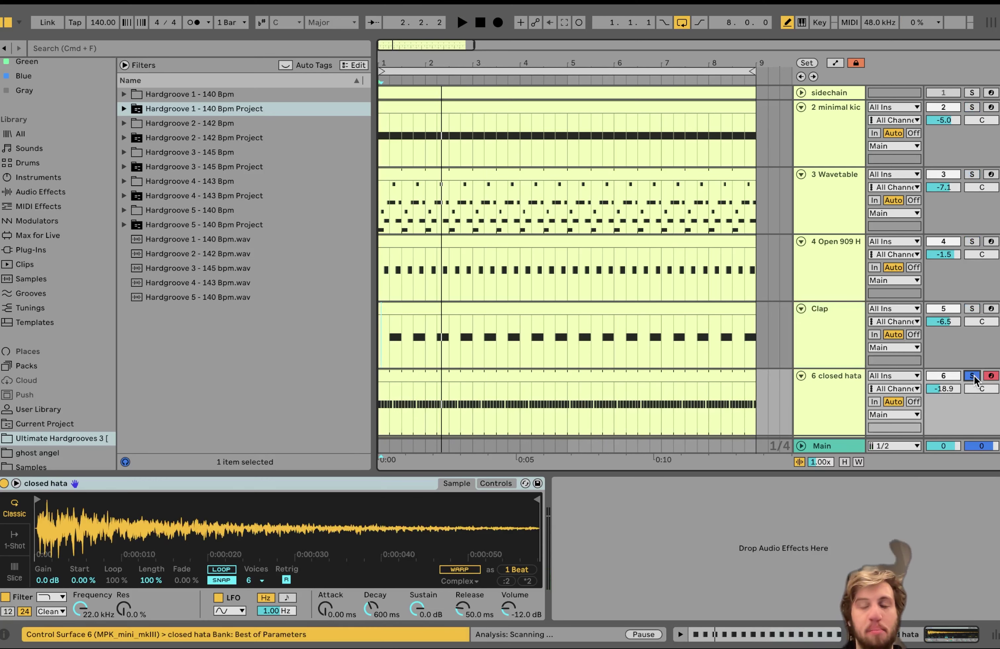
pyautogui.click(827, 418)
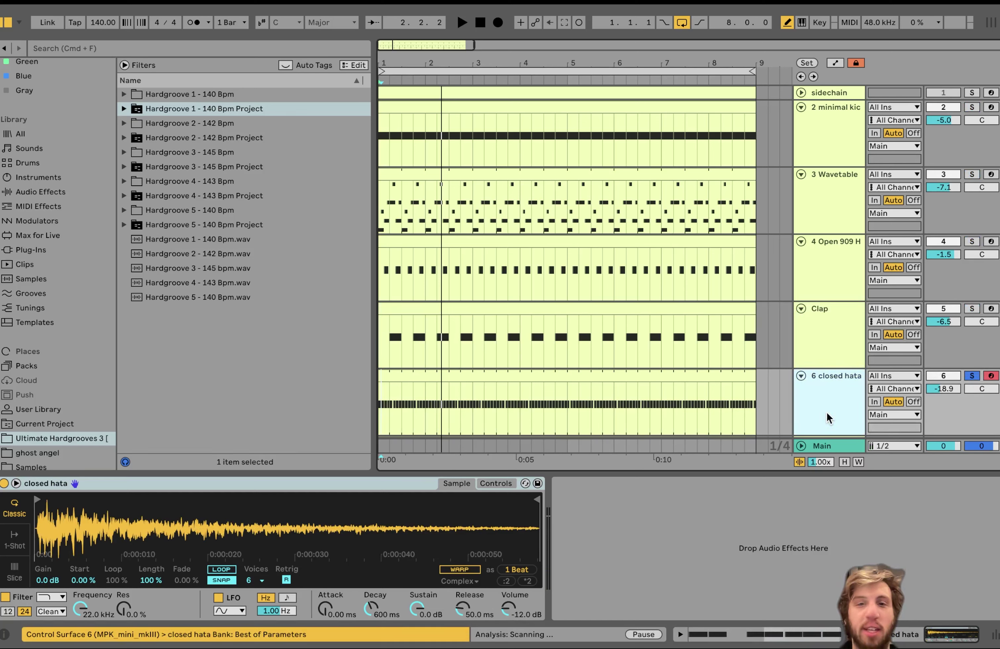
pyautogui.press('space')
pyautogui.press('space')
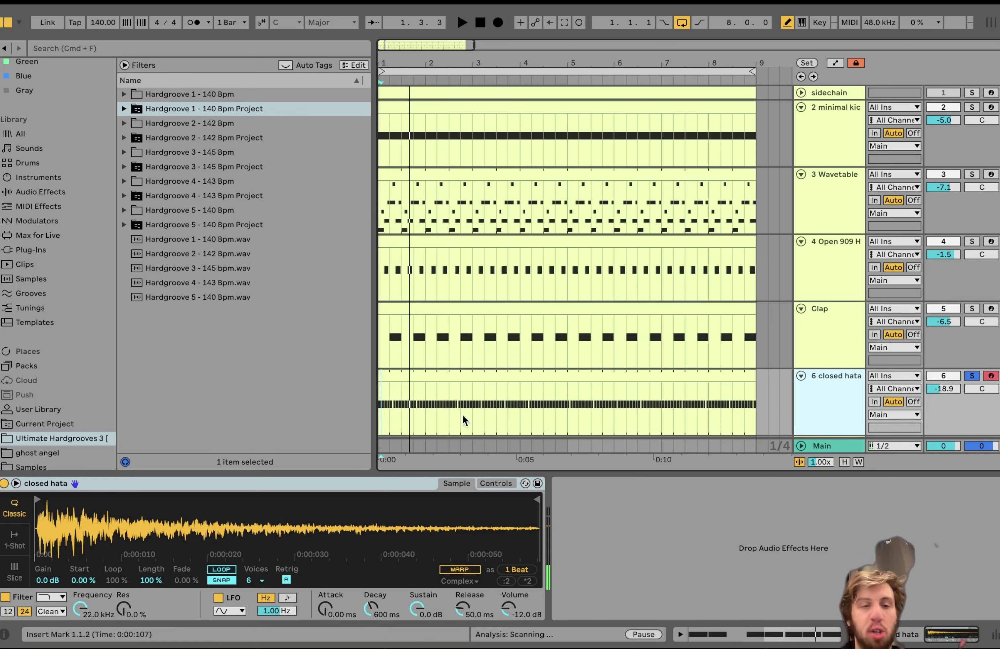
pyautogui.click(501, 483)
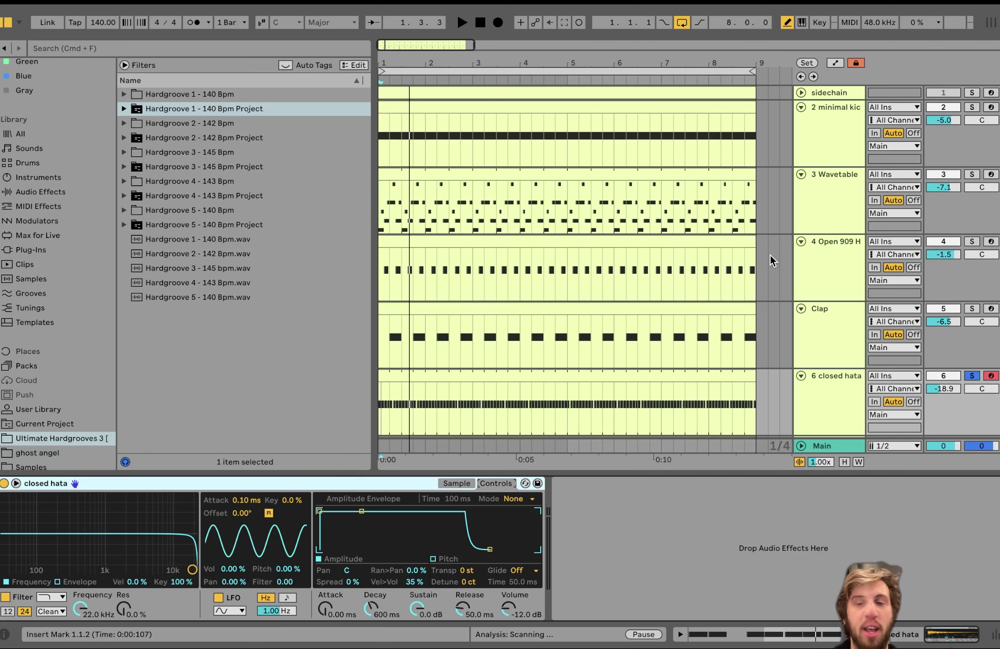
# Open the closed hat's MIDI clip to examine its notes and velocities, and listen to the pattern.
pyautogui.scroll(-3, 770, 256)
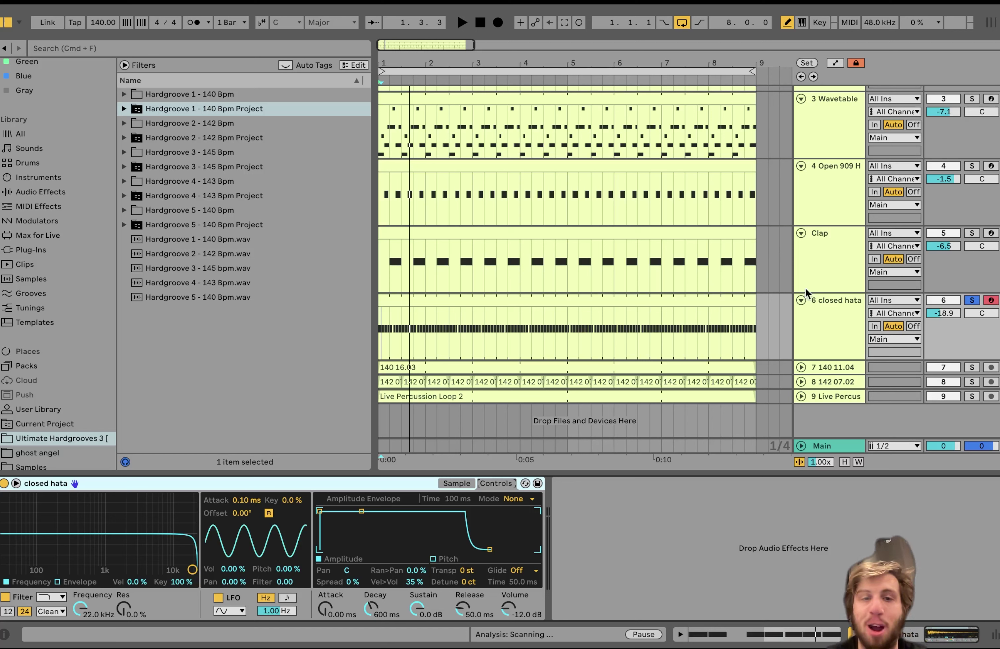
pyautogui.press('space')
pyautogui.doubleClick(676, 302)
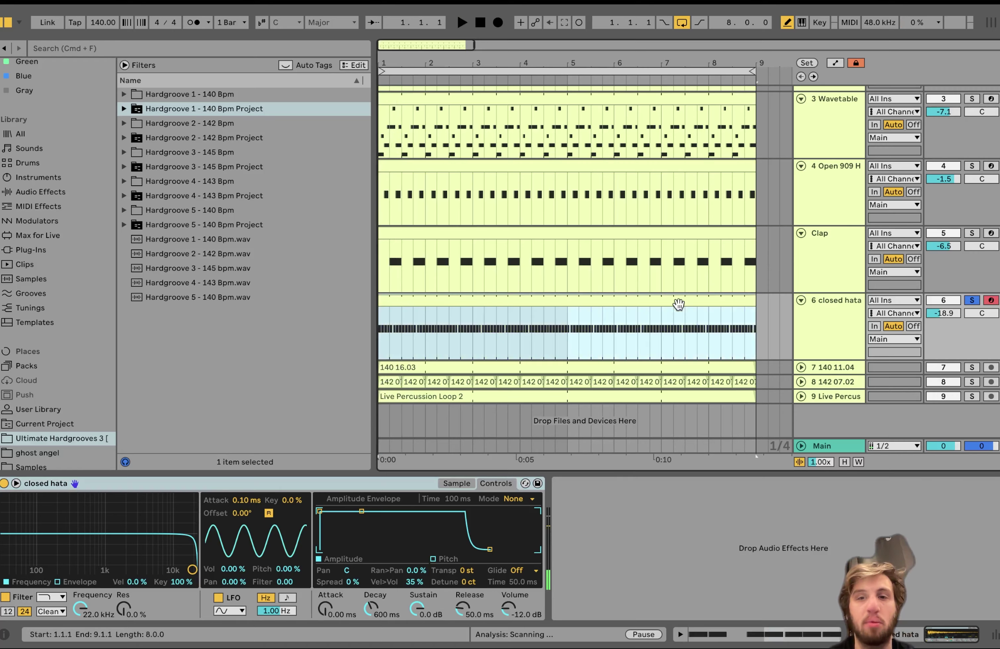
pyautogui.click(522, 490)
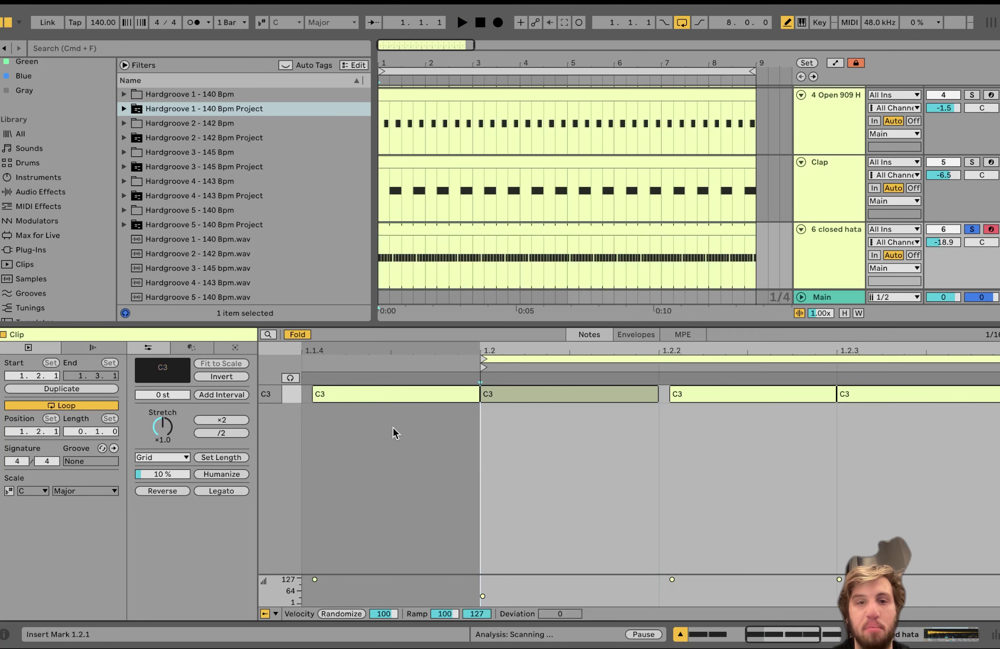
pyautogui.press('space')
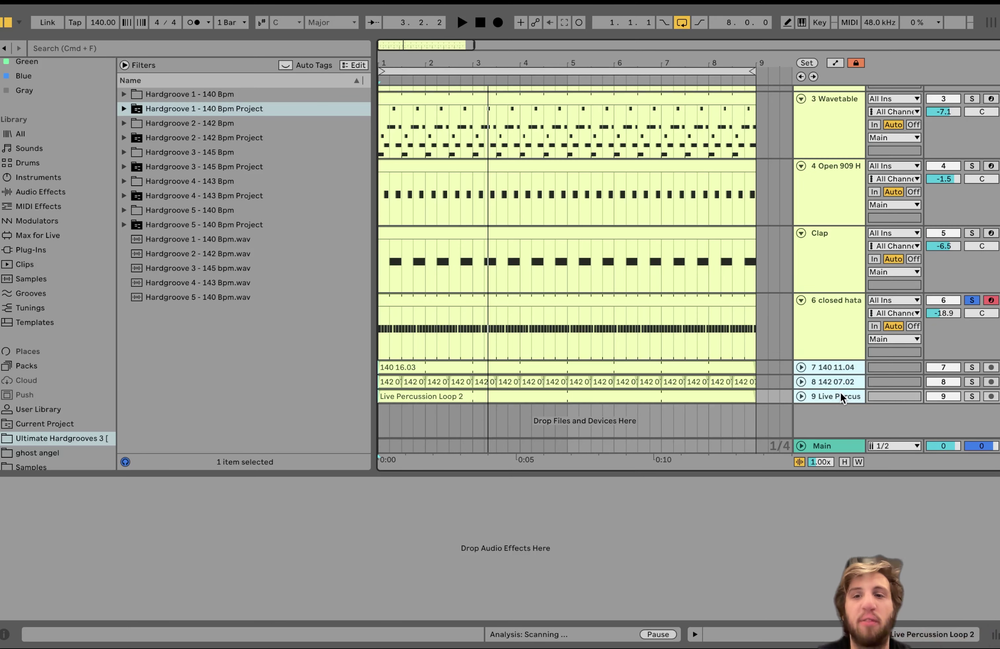
# Show the effects on loop track 140 11.04, and solo it together with loop track 142 07.02.
pyautogui.click(843, 367)
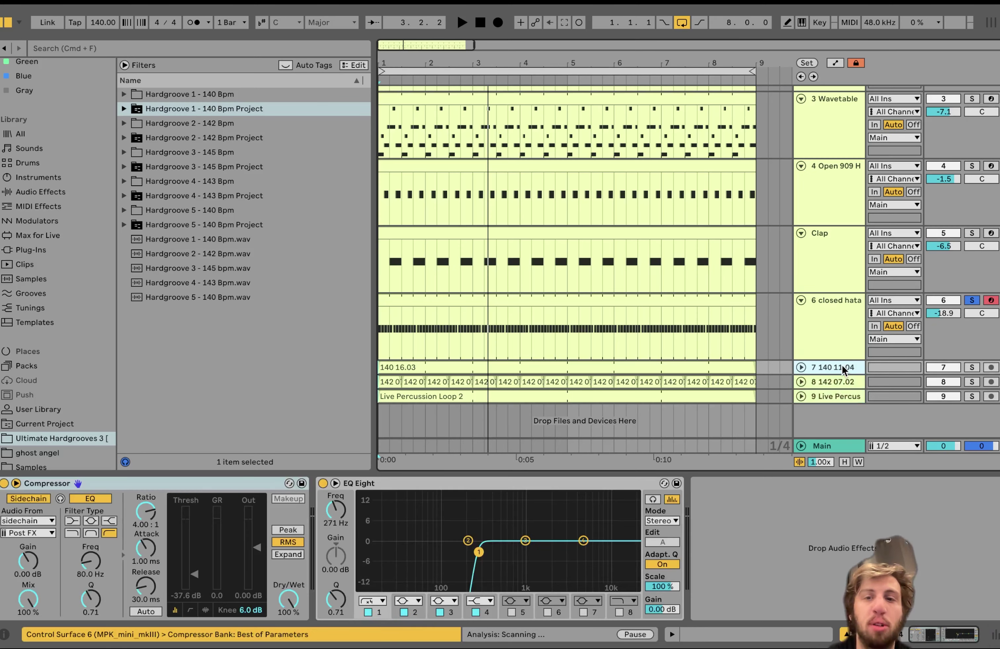
pyautogui.click(971, 367)
pyautogui.keyDown('super'); pyautogui.click(972, 382); pyautogui.keyUp('super')
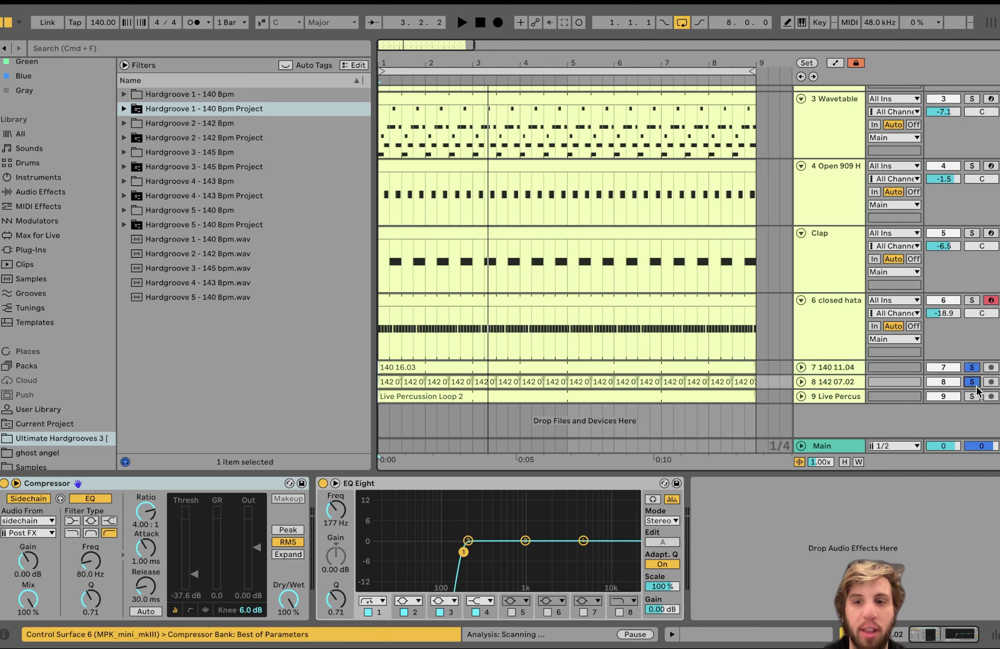
# Add the Live Percussion loop to the soloed loops, and listen to all three with their tracks unfolded.
pyautogui.keyDown('super'); pyautogui.click(973, 398); pyautogui.keyUp('super')
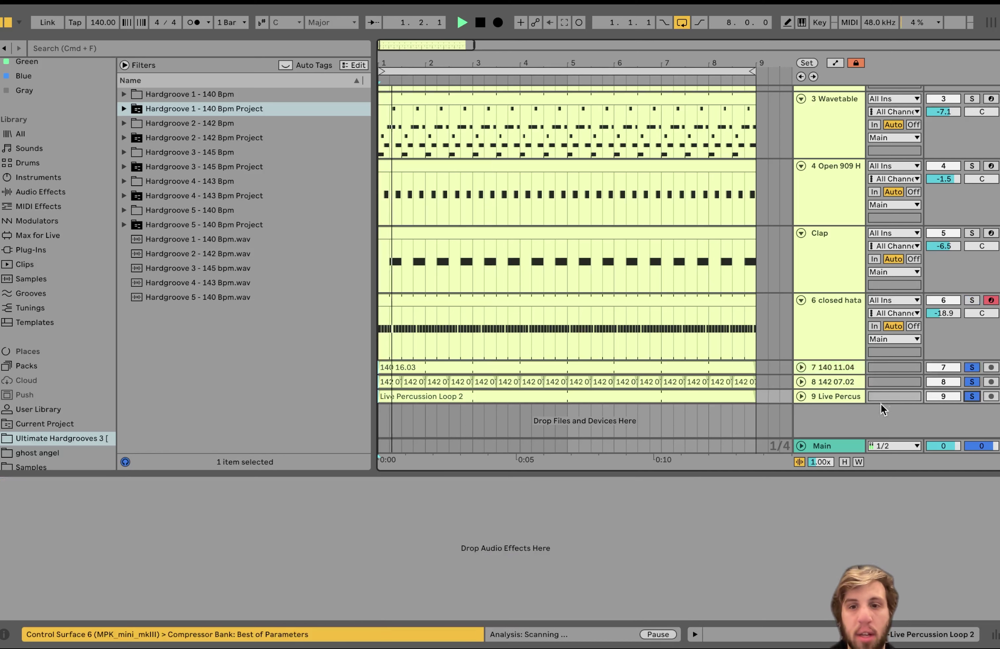
pyautogui.click(801, 396)
pyautogui.click(801, 329)
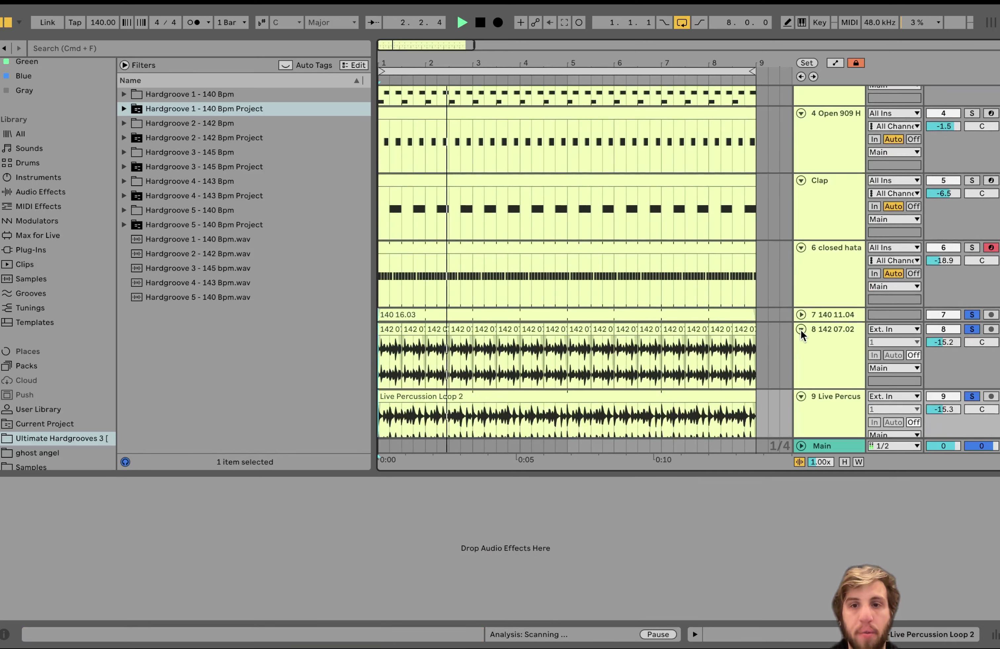
pyautogui.click(801, 315)
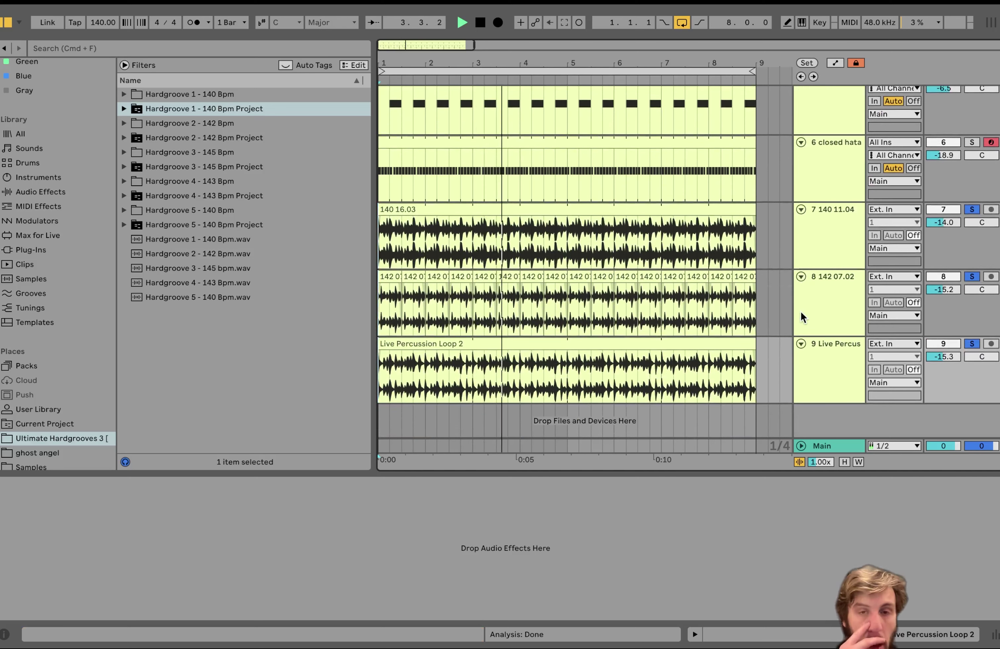
pyautogui.press('space')
pyautogui.press('b')
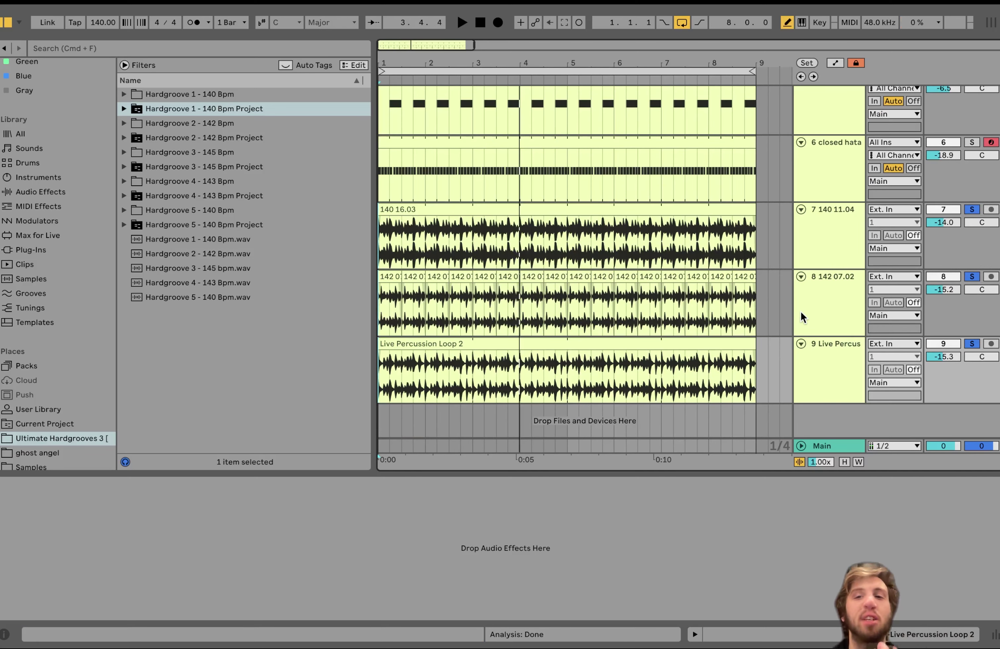
# Show the effects on loop track 142 07.02 and on loop track 140 11.04.
pyautogui.click(812, 244)
pyautogui.click(832, 277)
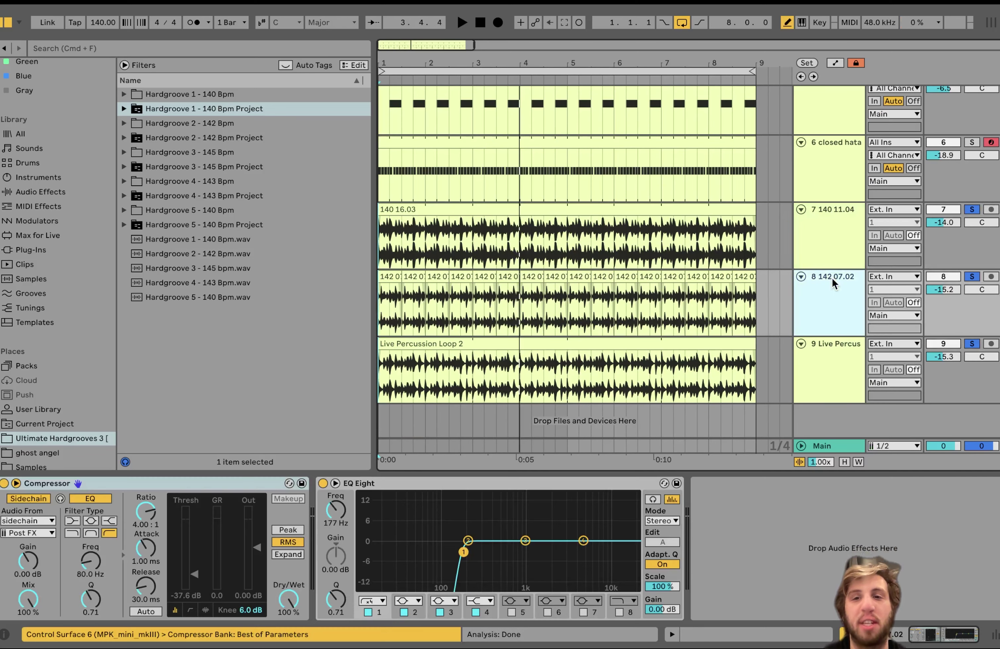
pyautogui.click(828, 238)
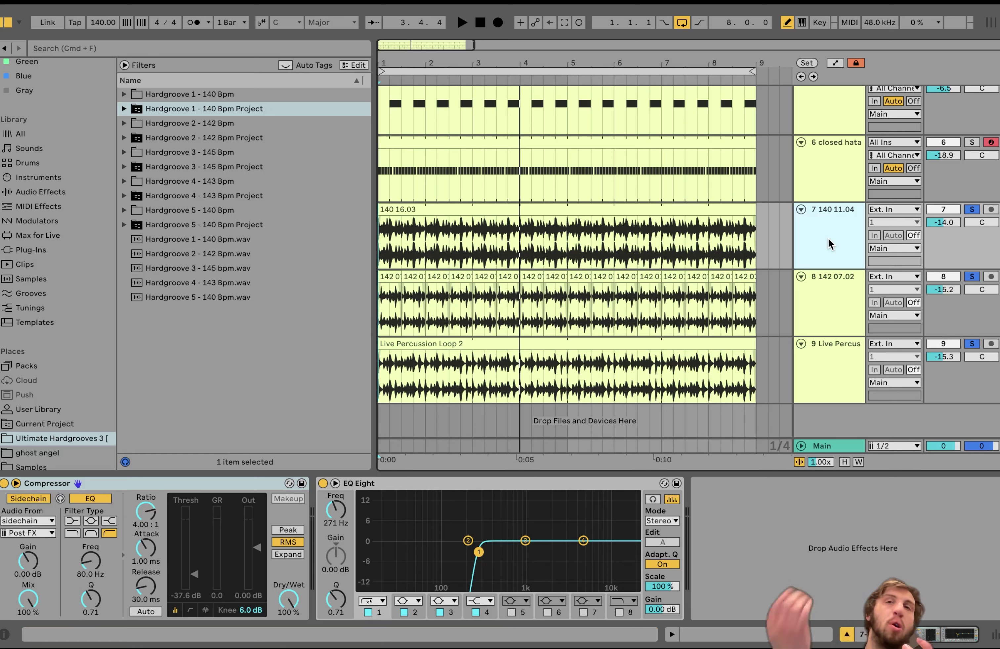
# Solo the Live Percussion loop and loop track 142 07.02 in turn to hear each one alone.
pyautogui.click(966, 209)
pyautogui.click(971, 345)
pyautogui.press('space')
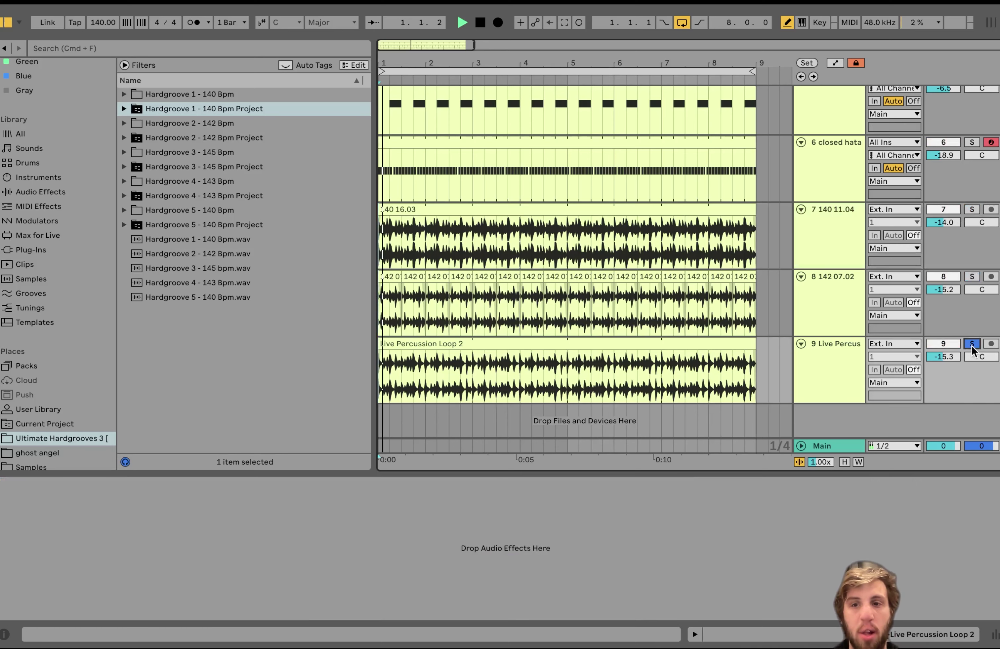
pyautogui.click(971, 277)
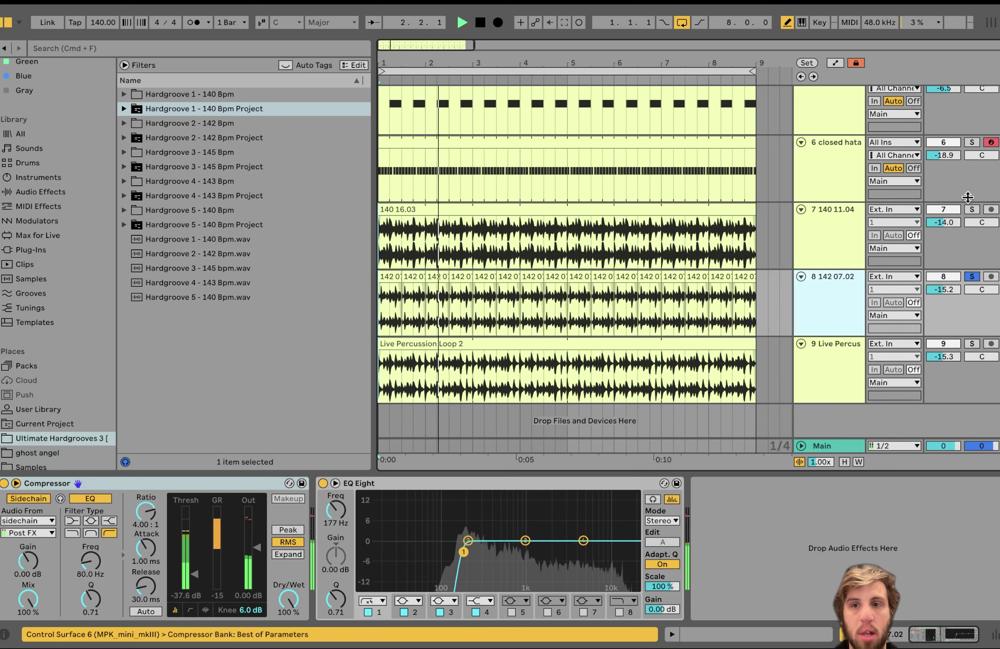
# Open the first clip on track 142 07.02 to examine its sample, and replay the loop through its Compressor and EQ Eight.
pyautogui.click(391, 277)
pyautogui.doubleClick(392, 277)
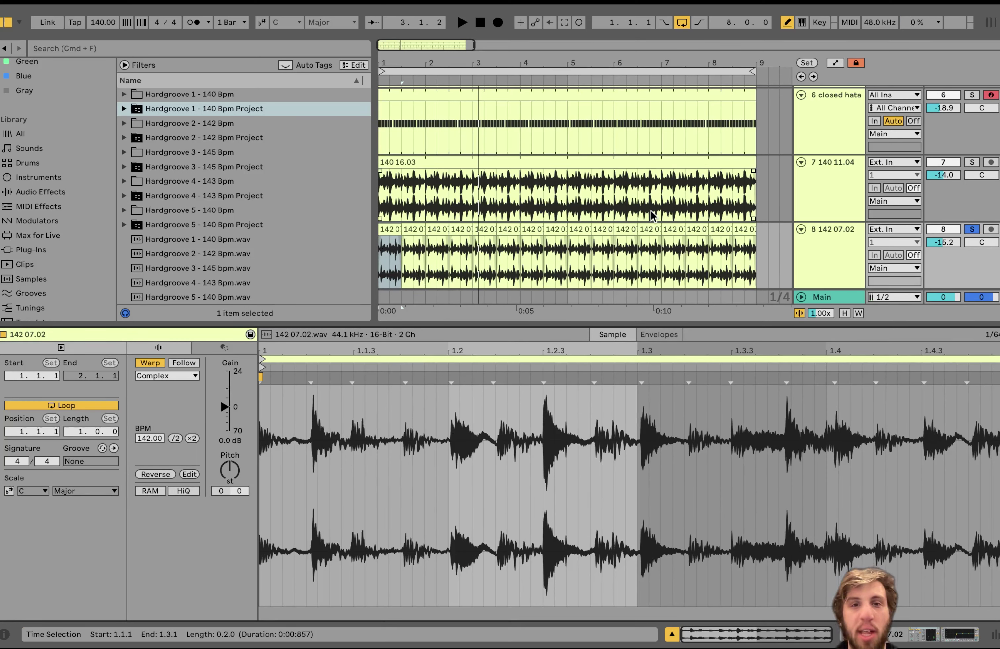
pyautogui.press('space')
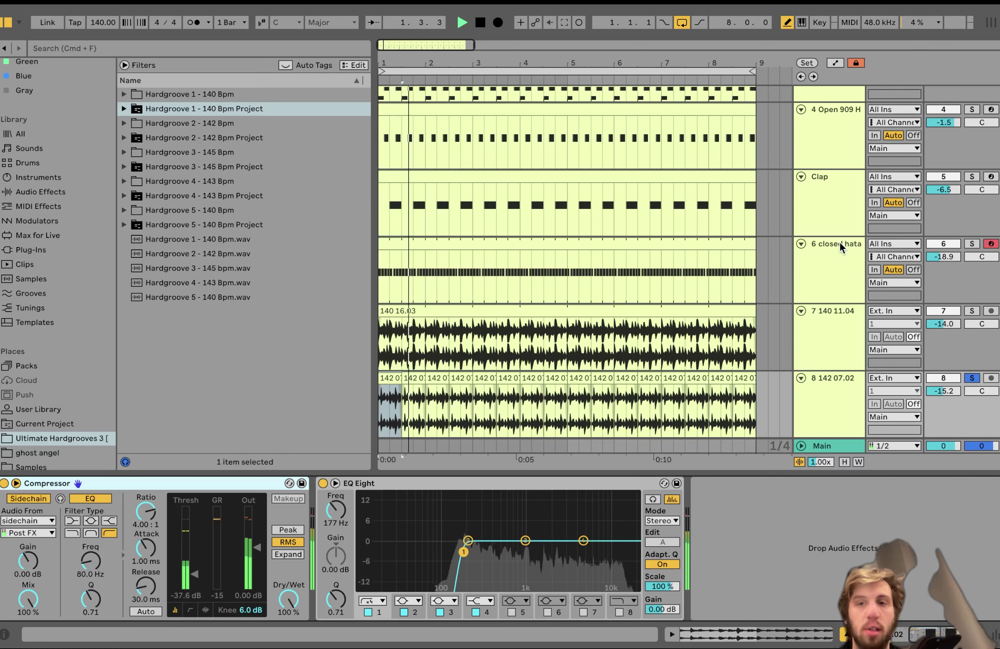
pyautogui.click(838, 242)
pyautogui.press('space')
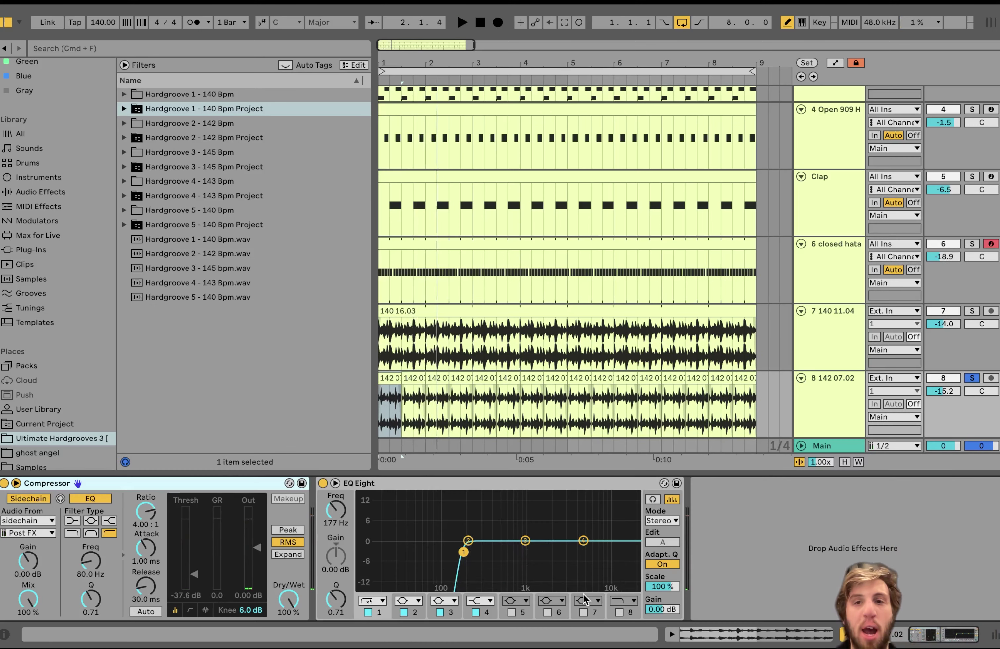
# Solo loop track 140 11.04 and listen to it with its Compressor and EQ Eight active.
pyautogui.click(832, 337)
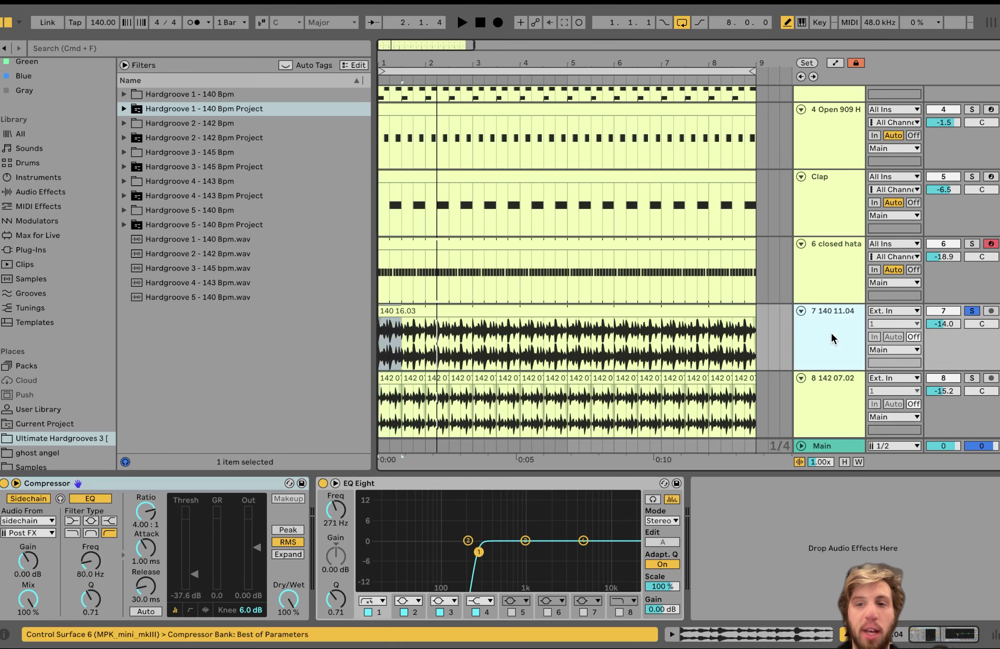
pyautogui.press('space')
pyautogui.scroll(-3, 831, 336)
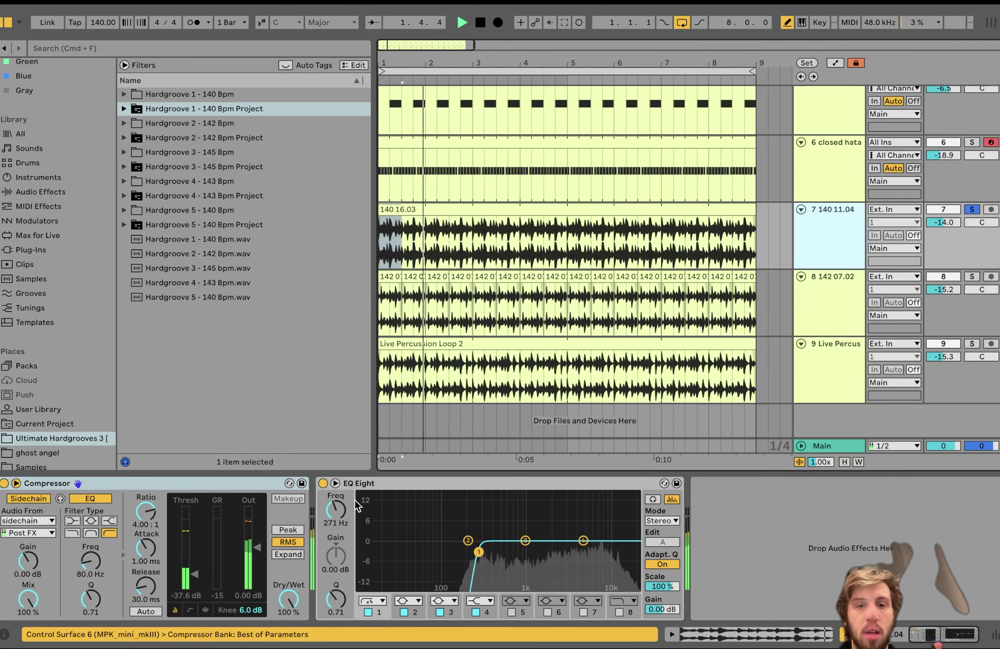
pyautogui.click(350, 484)
pyautogui.press('space')
# Bypass the Compressor and EQ Eight on track 140 11.04 together, and re-enable them during playback to compare the sound.
pyautogui.press('super+a')
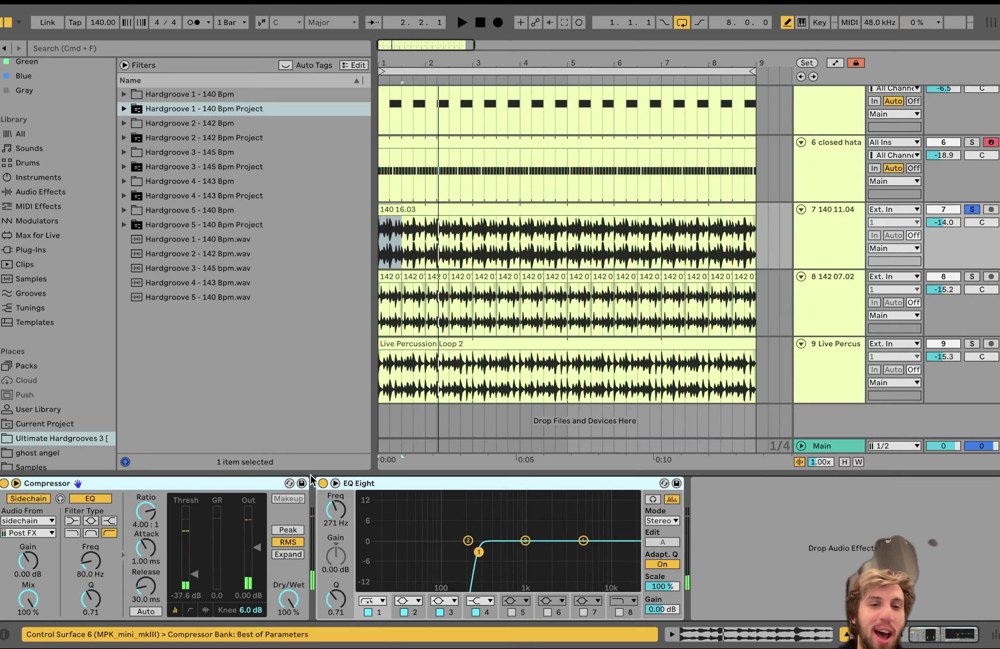
pyautogui.click(322, 484)
pyautogui.press('space')
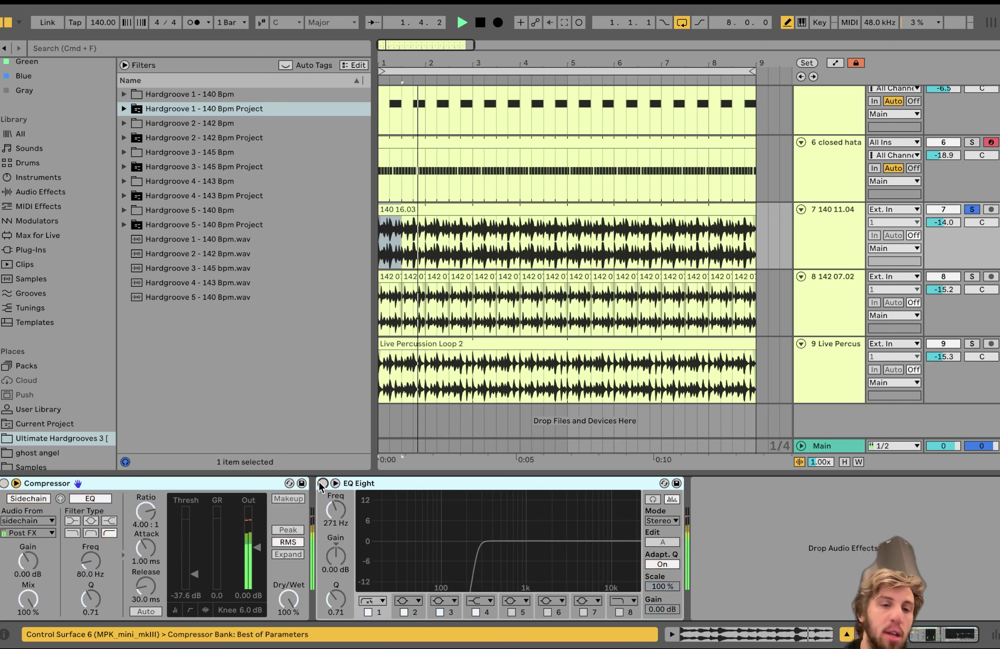
pyautogui.click(322, 483)
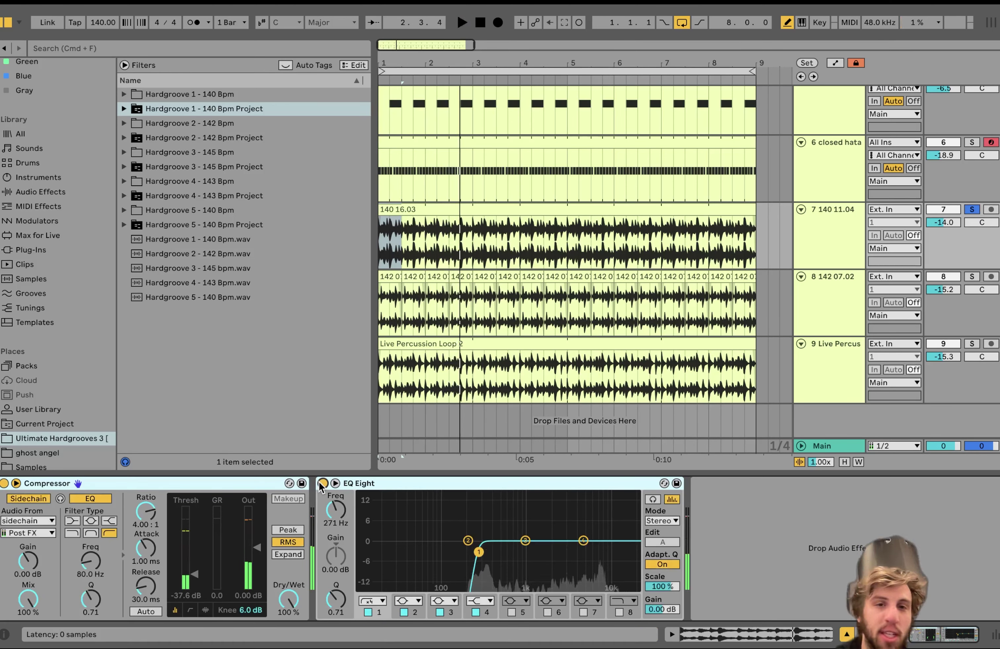
pyautogui.press('space')
pyautogui.click(551, 208)
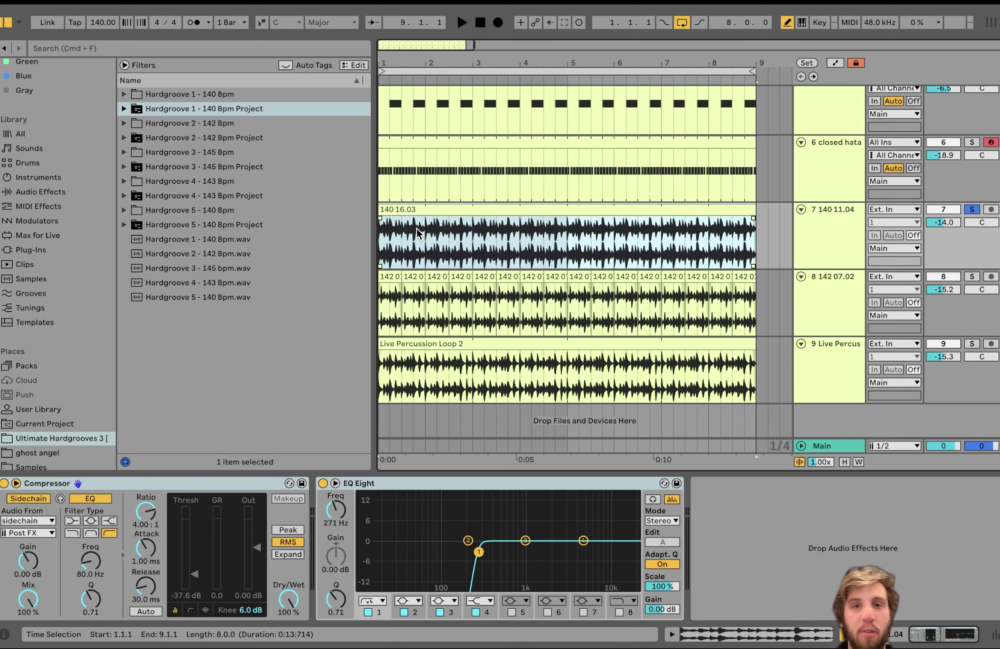
# Solo the Live Percussion track, select it together with the other two loop tracks, and clear the solo.
pyautogui.click(970, 343)
pyautogui.click(850, 355)
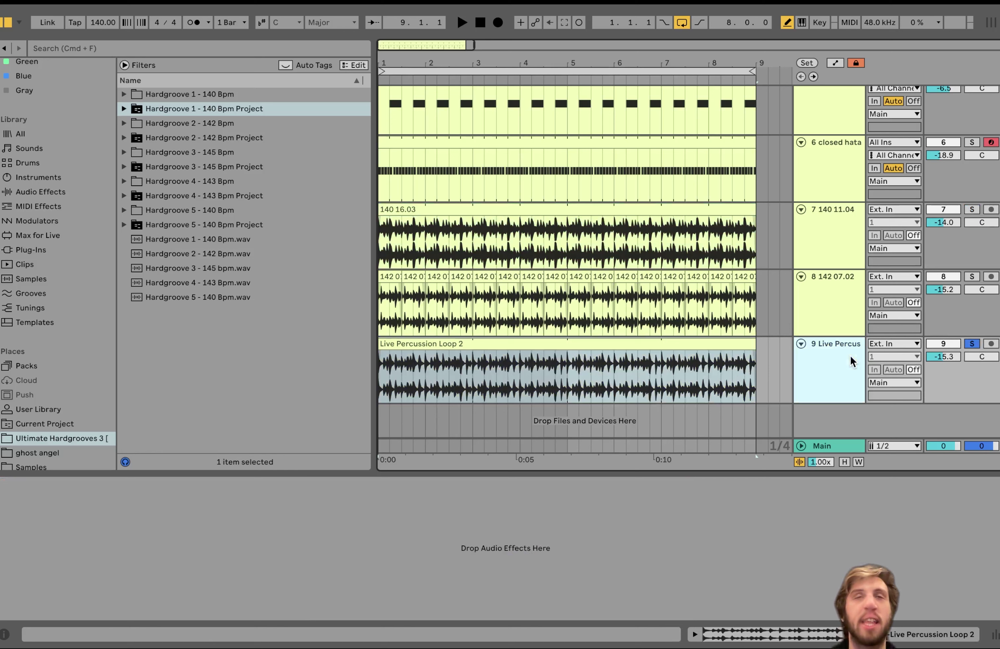
pyautogui.keyDown('shift'); pyautogui.click(825, 239); pyautogui.keyUp('shift')
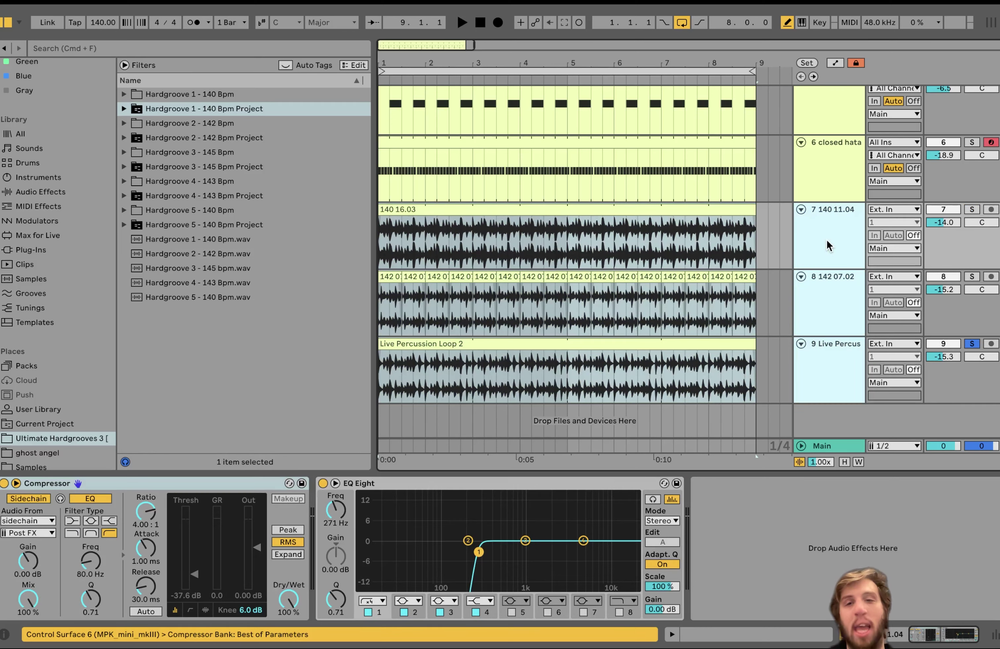
pyautogui.click(964, 210)
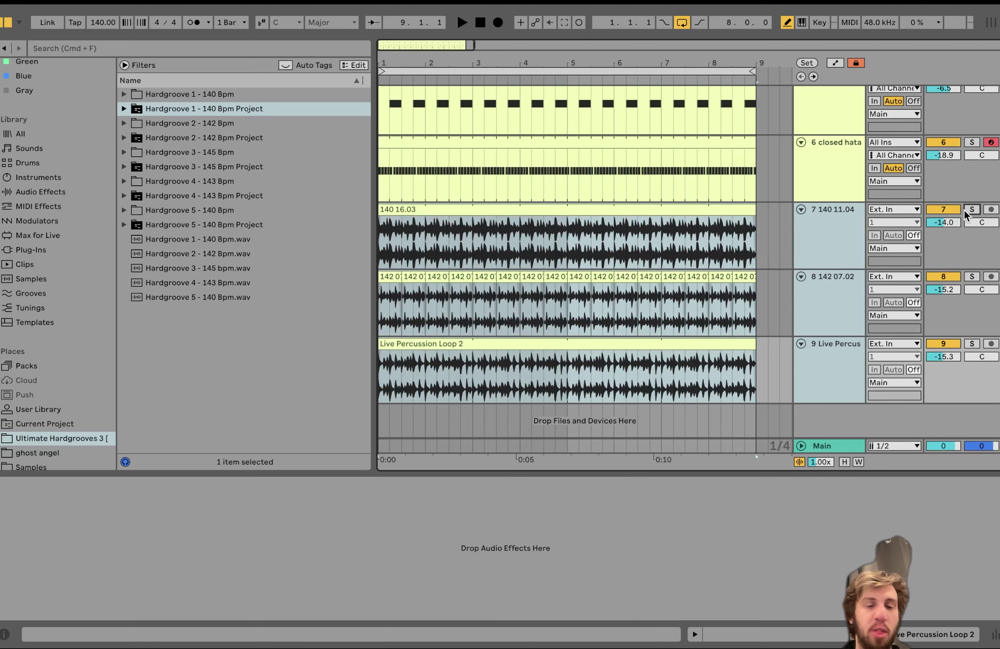
# Solo tracks 2 to 6, from the minimal kick to the closed hat, and listen to them without the loops.
pyautogui.scroll(4, 964, 210)
pyautogui.click(847, 265)
pyautogui.scroll(5, 847, 265)
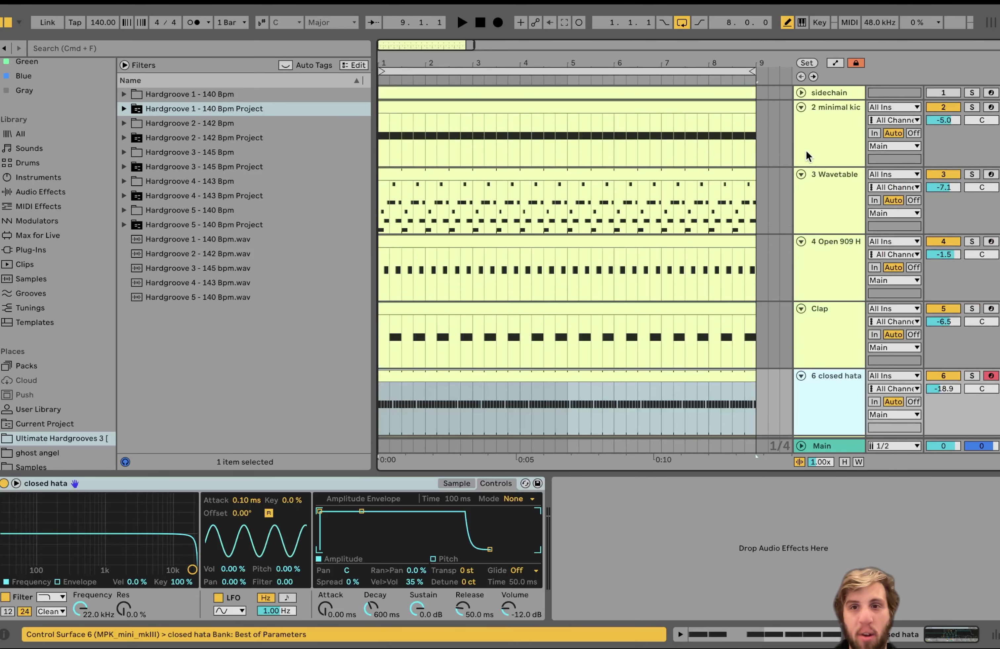
pyautogui.keyDown('shift'); pyautogui.click(821, 156); pyautogui.keyUp('shift')
pyautogui.click(970, 110)
pyautogui.press('space')
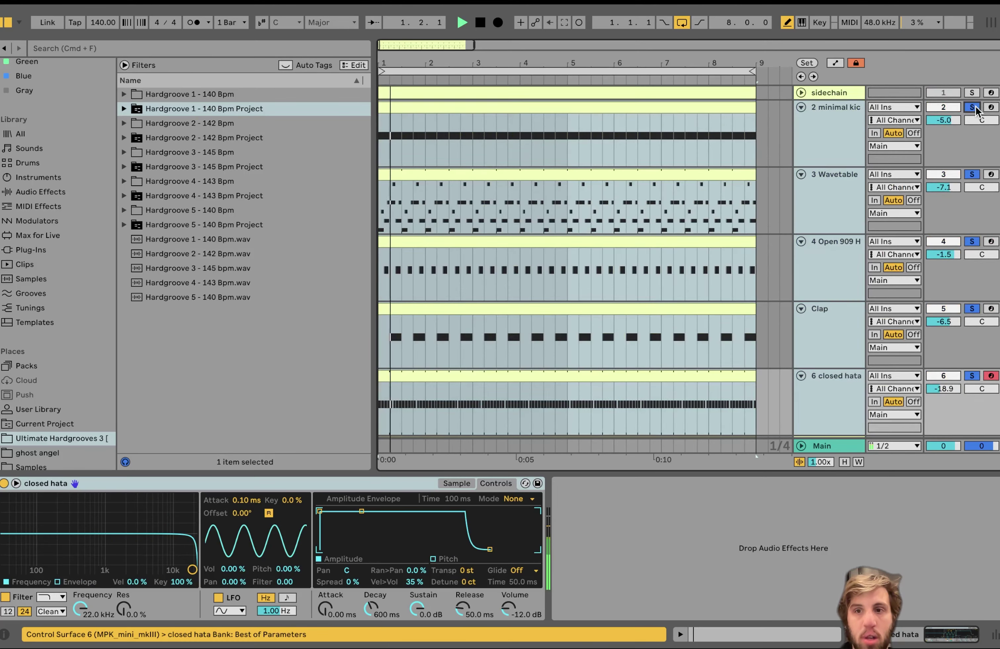
# Clear the solo on tracks 2 to 6 during playback to hear the full groove with the percussion loops.
pyautogui.scroll(-5, 970, 113)
pyautogui.scroll(3, 970, 115)
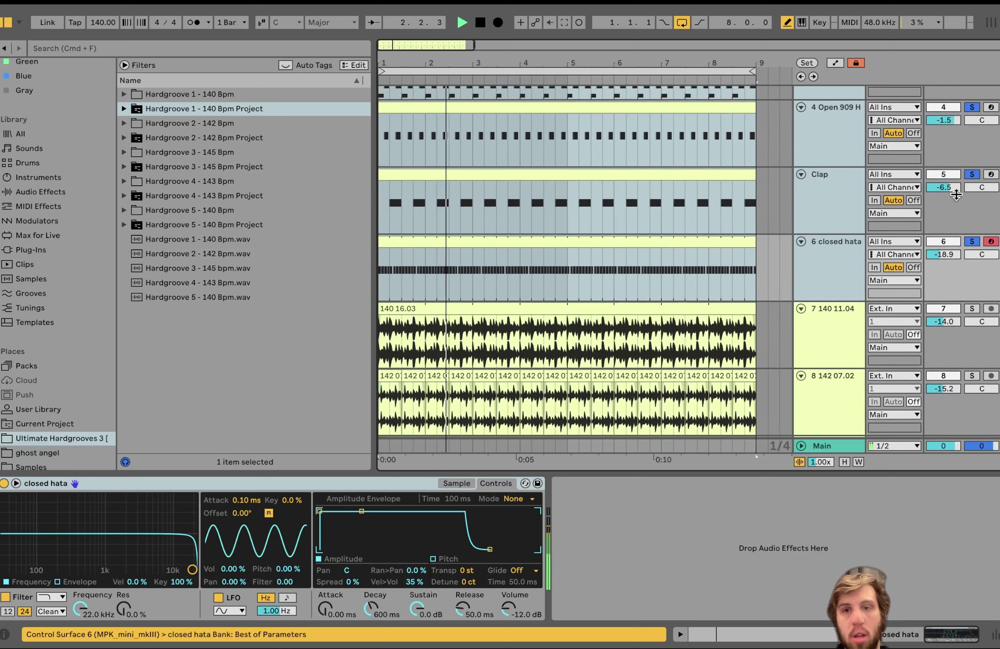
pyautogui.click(972, 242)
pyautogui.scroll(-3, 811, 322)
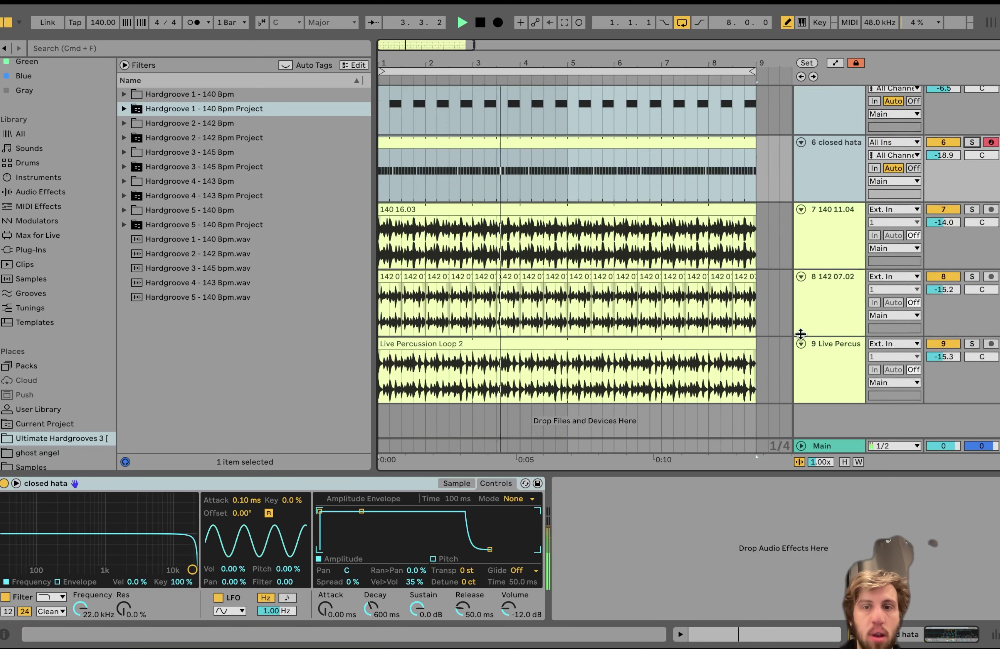
# Select the three percussion loop tracks one after another, and review the complete arrangement from the kick to the loops.
pyautogui.click(827, 356)
pyautogui.click(827, 308)
pyautogui.click(829, 258)
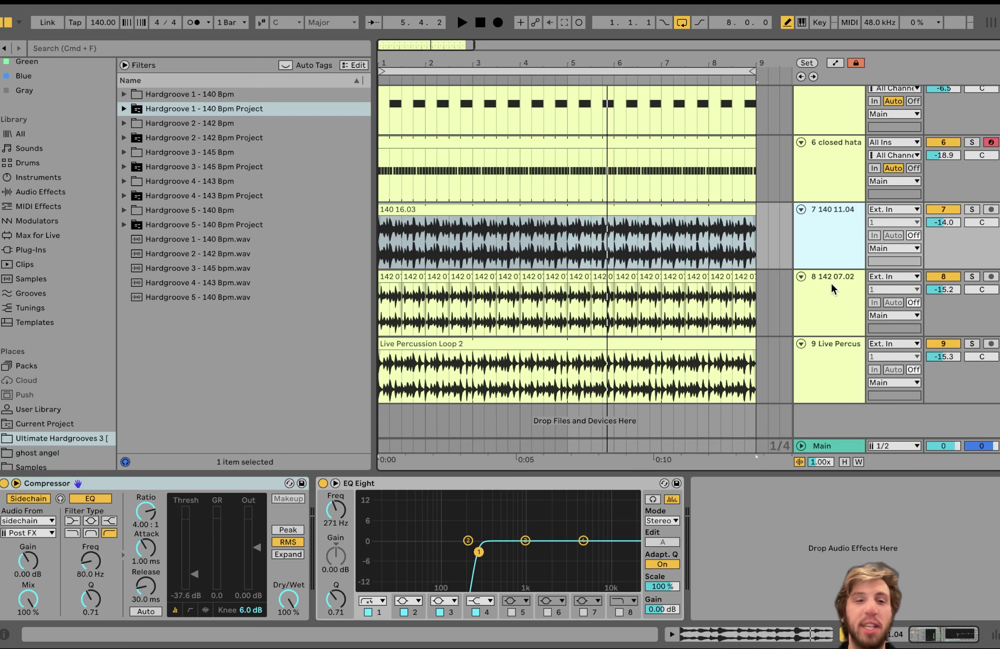
pyautogui.click(831, 282)
pyautogui.scroll(5, 613, 356)
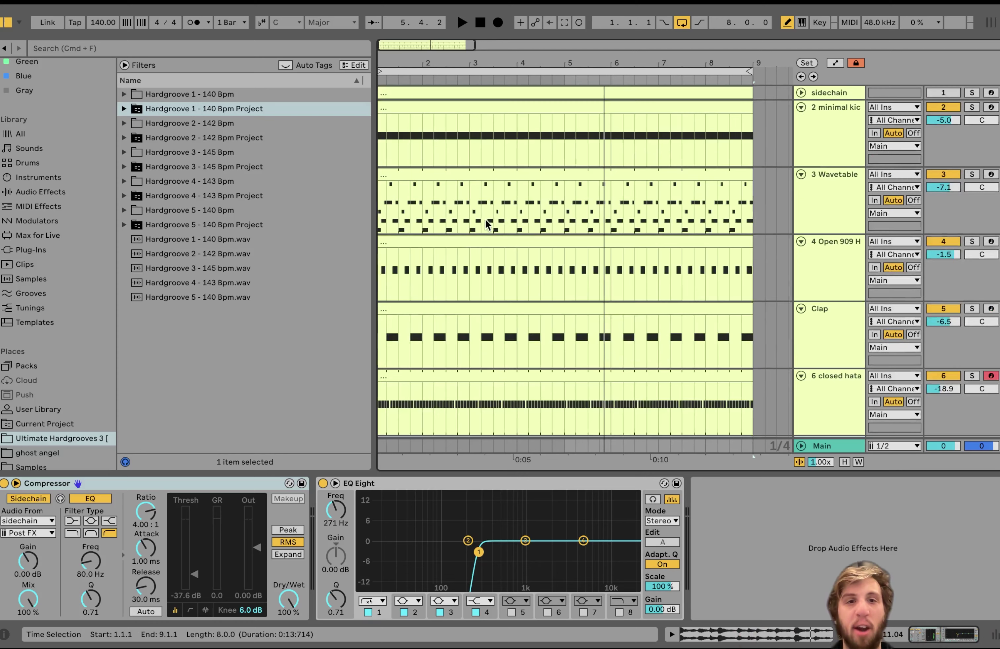
pyautogui.scroll(-5, 490, 223)
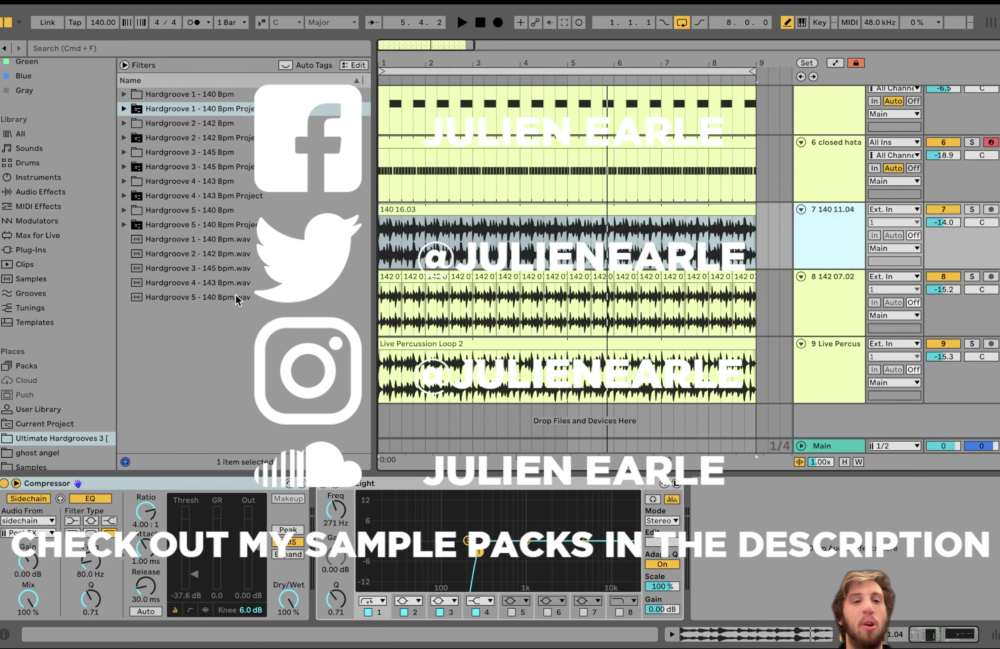